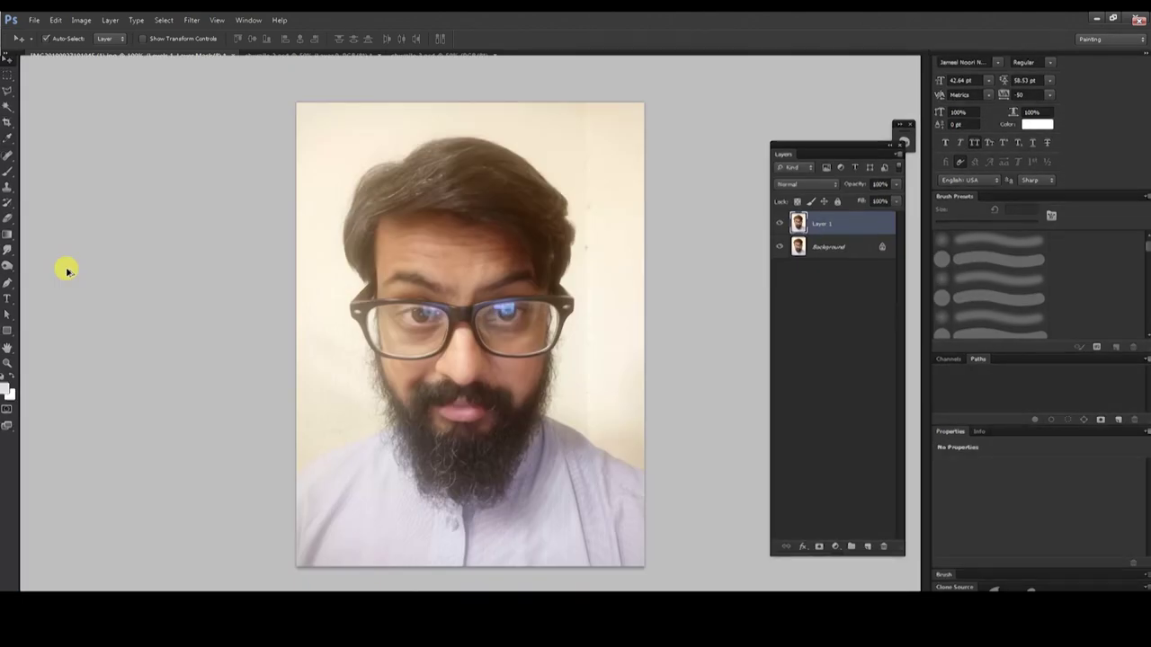
Resize the portrait to 1500 px tall with constrained proportions and fit it in the window.
key("ctrl+alt+i")
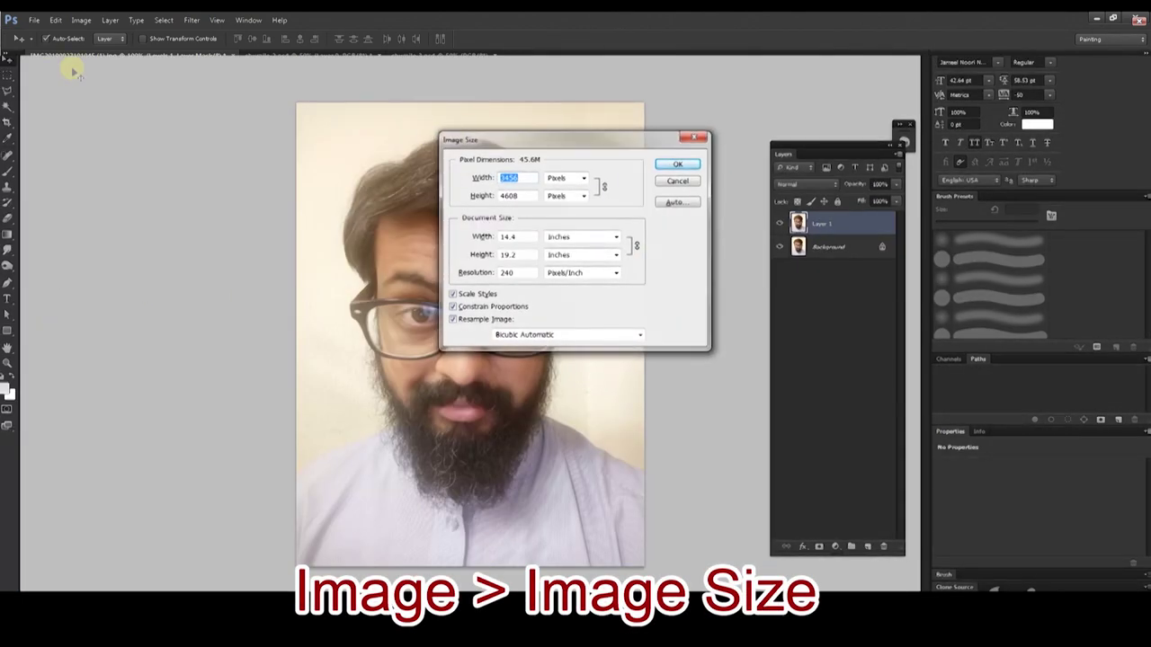
key("alt+f")
key("Right")
key("Right")
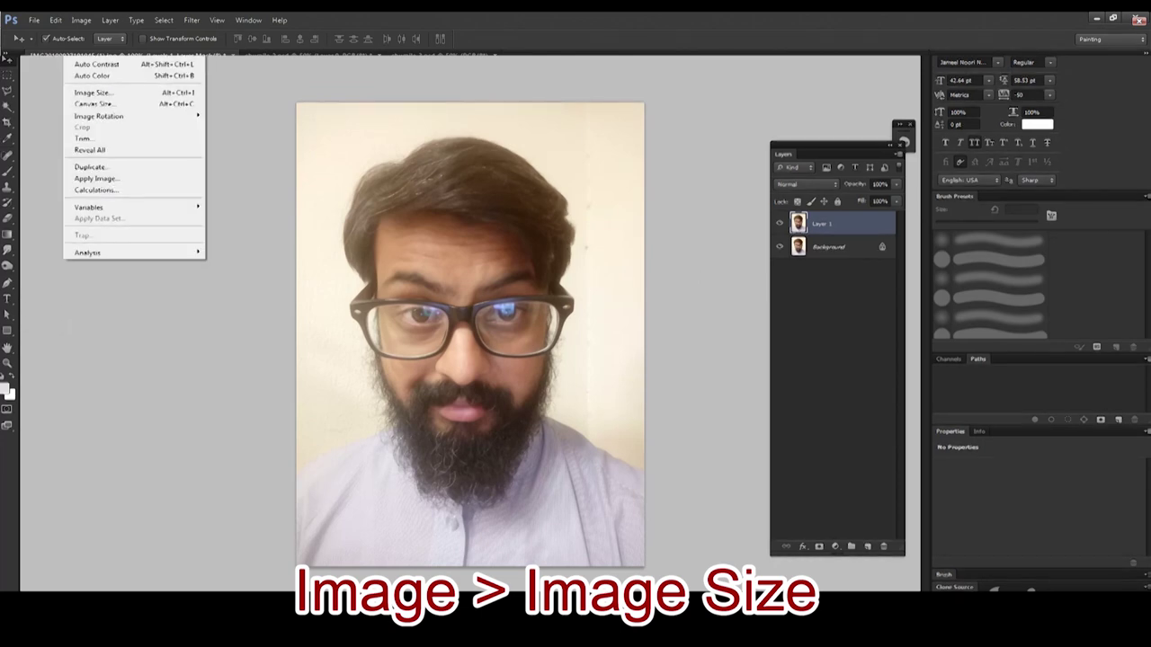
left_click(144, 92)
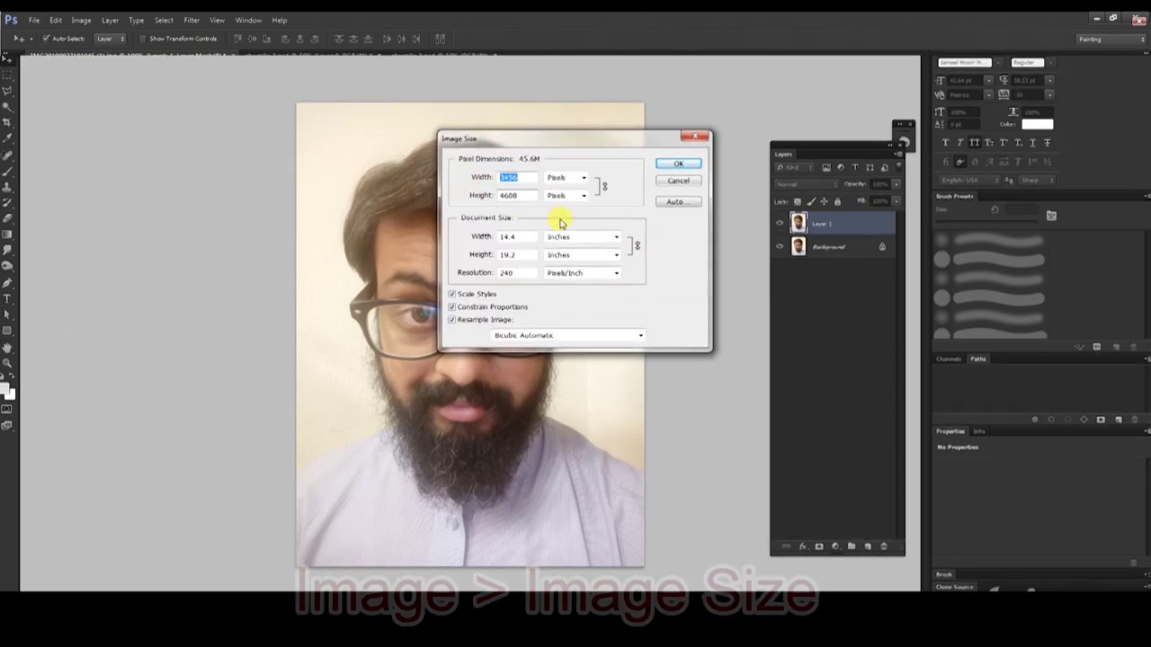
double_click(530, 194)
type("1500")
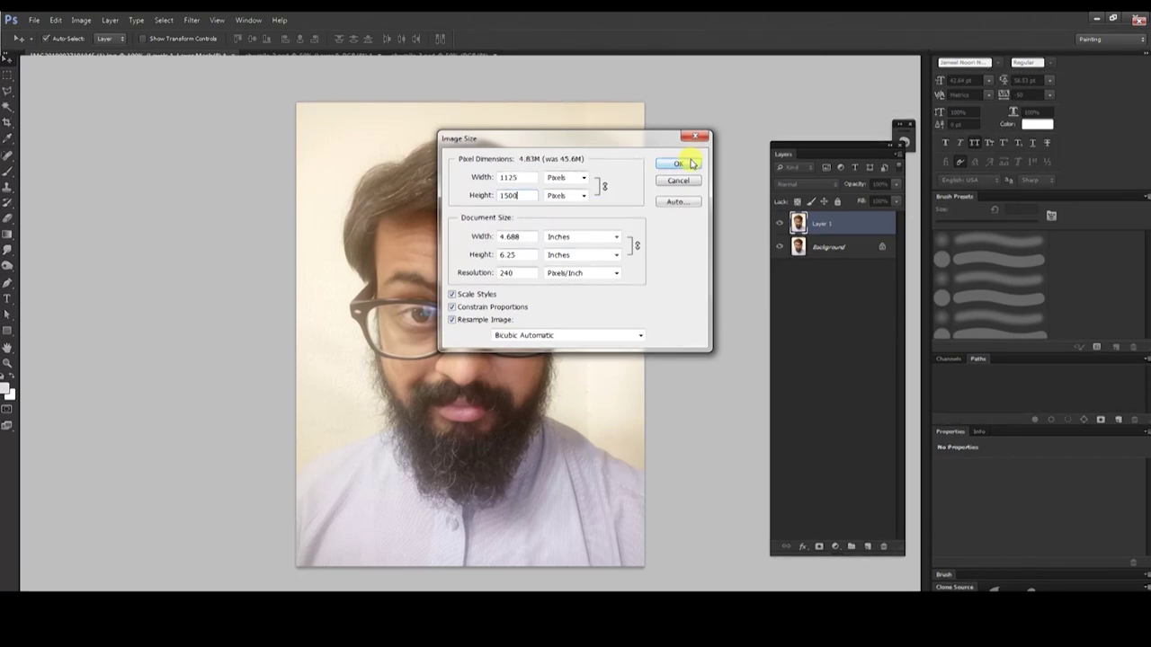
left_click(678, 163)
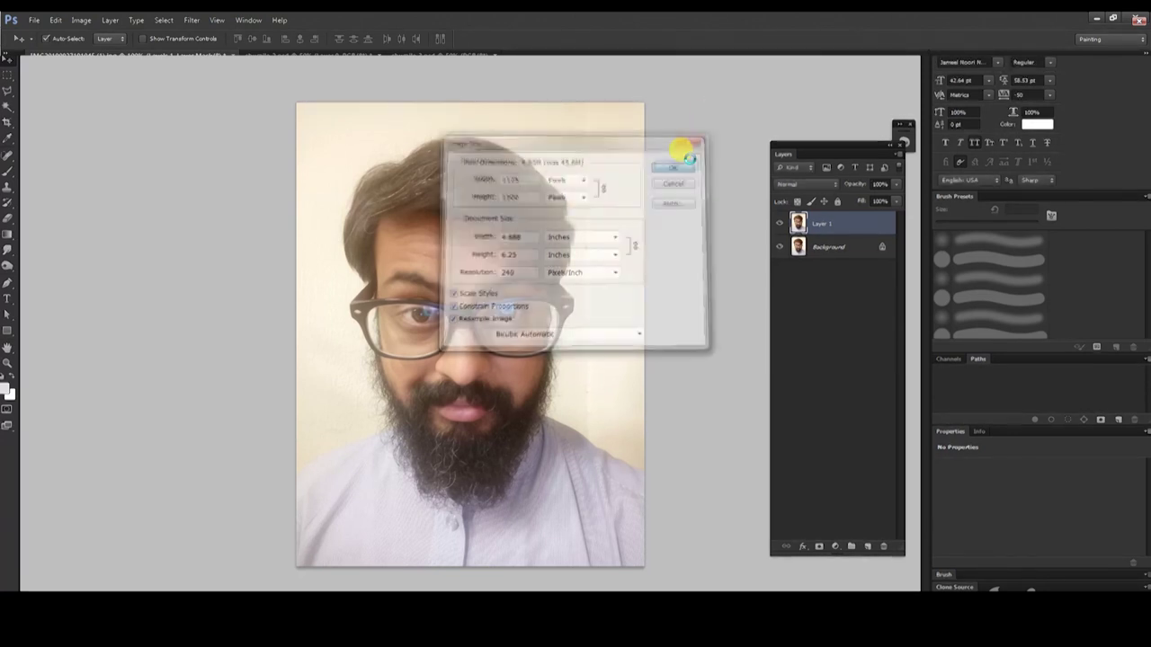
key("ctrl+0")
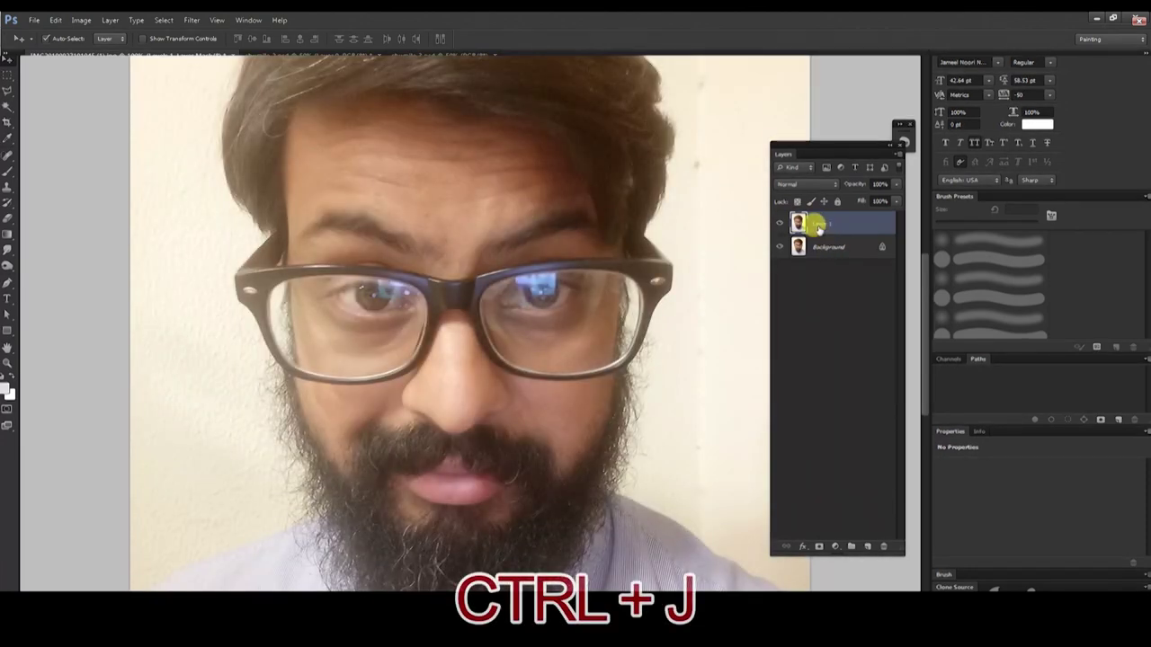
Replace the old copy with a fresh duplicate layer of the photo and apply Auto Tone.
key("Delete")
key("ctrl+j")
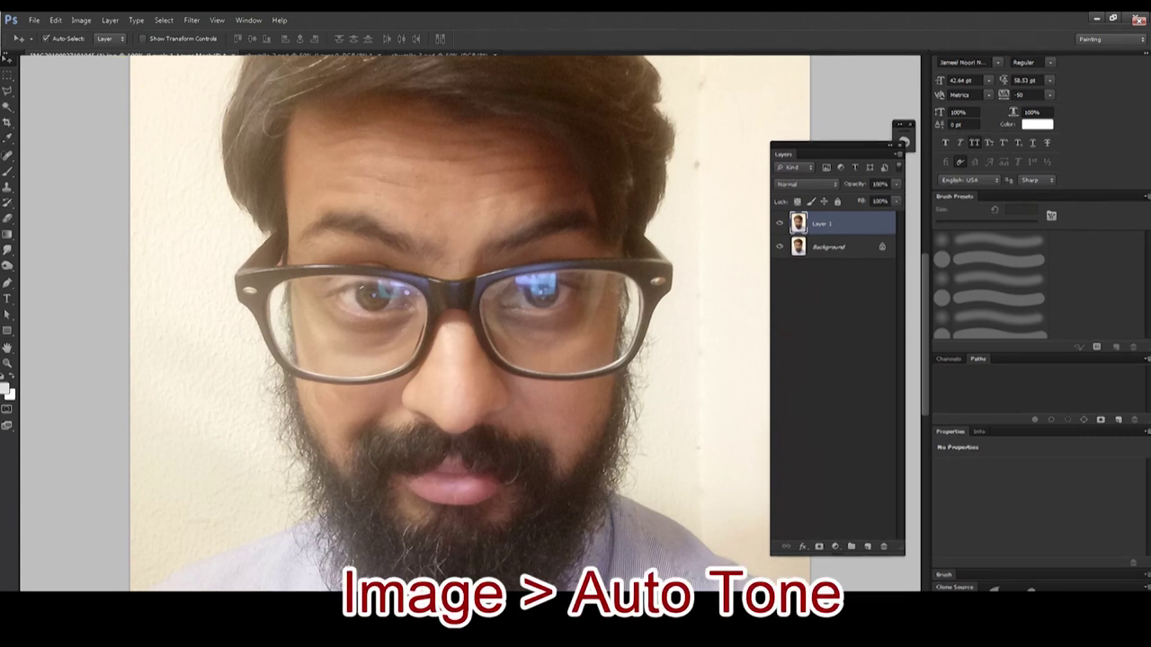
key("alt+i")
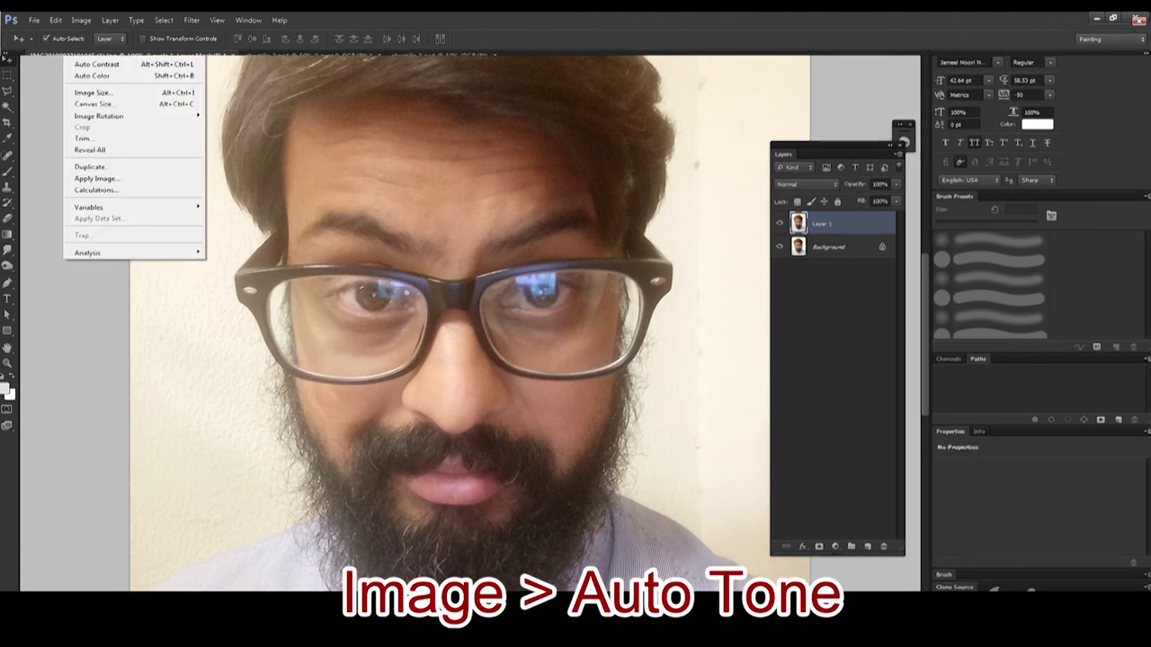
left_click(149, 65)
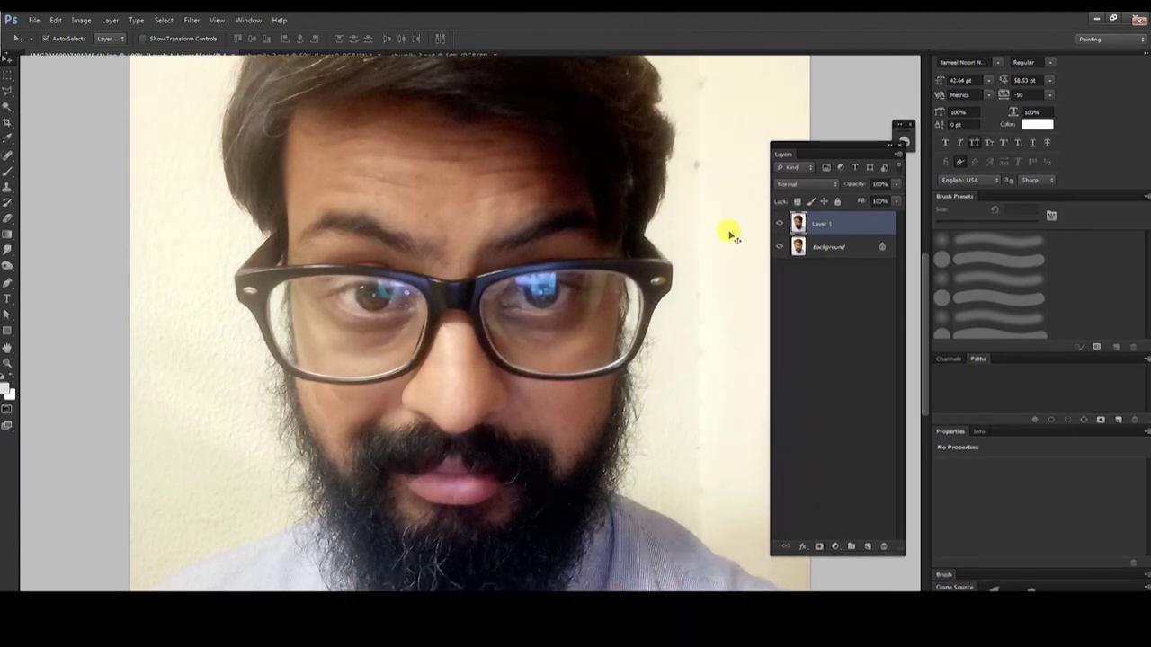
key("alt+t")
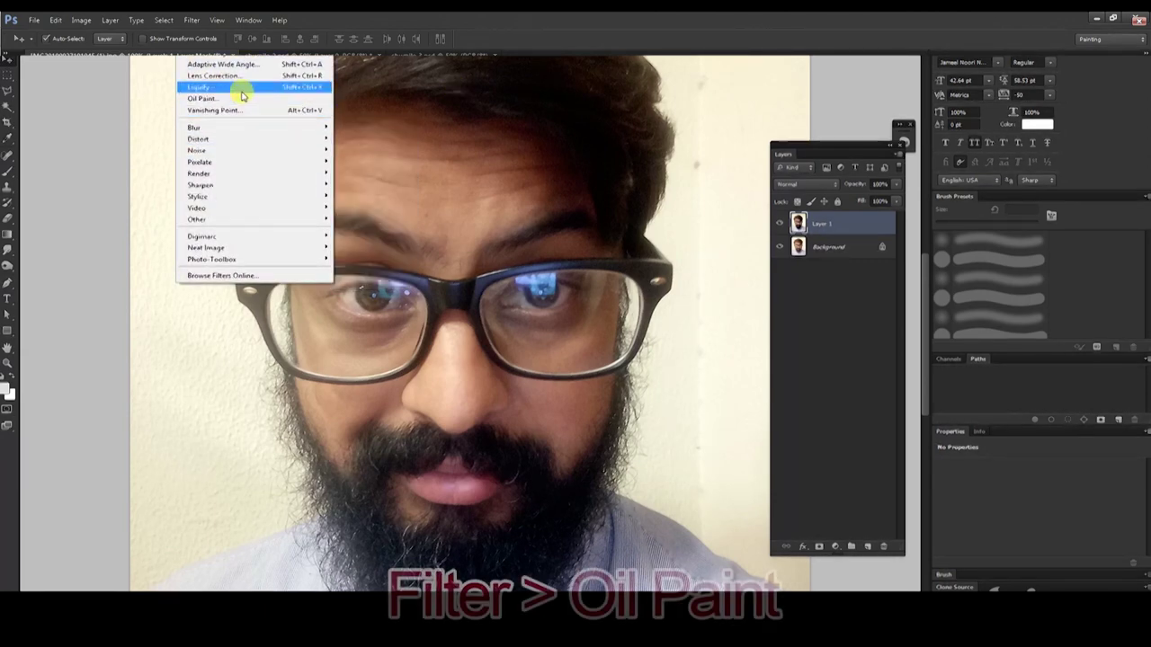
Apply Oil Paint with Stylization 5.2, Cleanliness 2.1, Scale 0.1 and zero Shine.
left_click(241, 99)
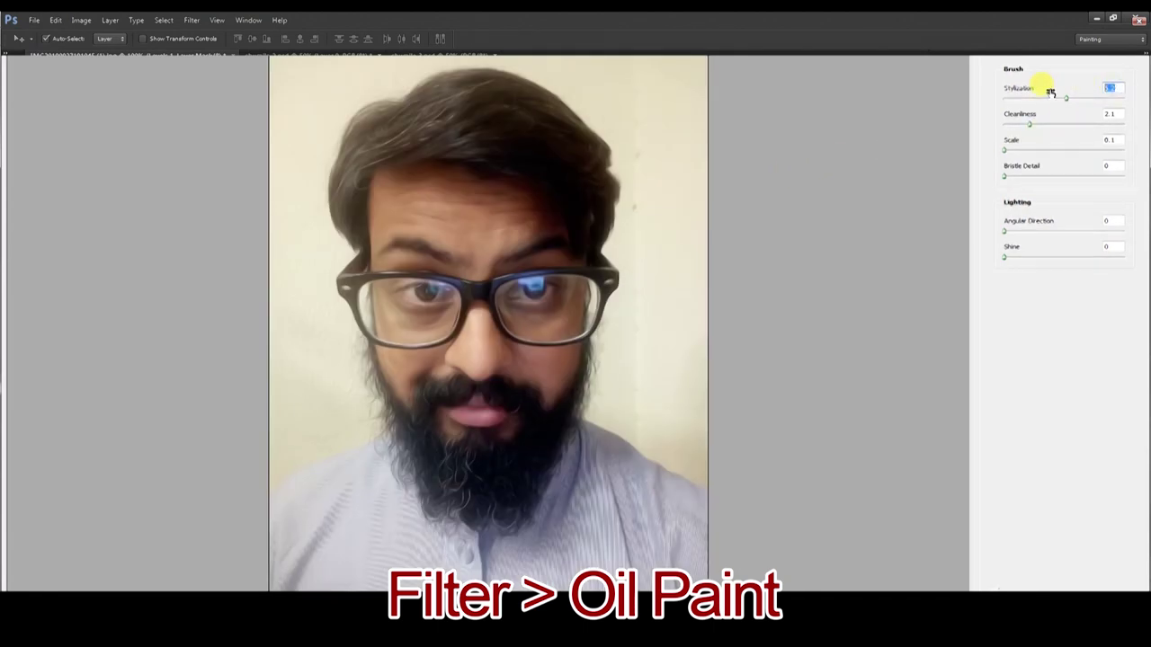
key("Tab")
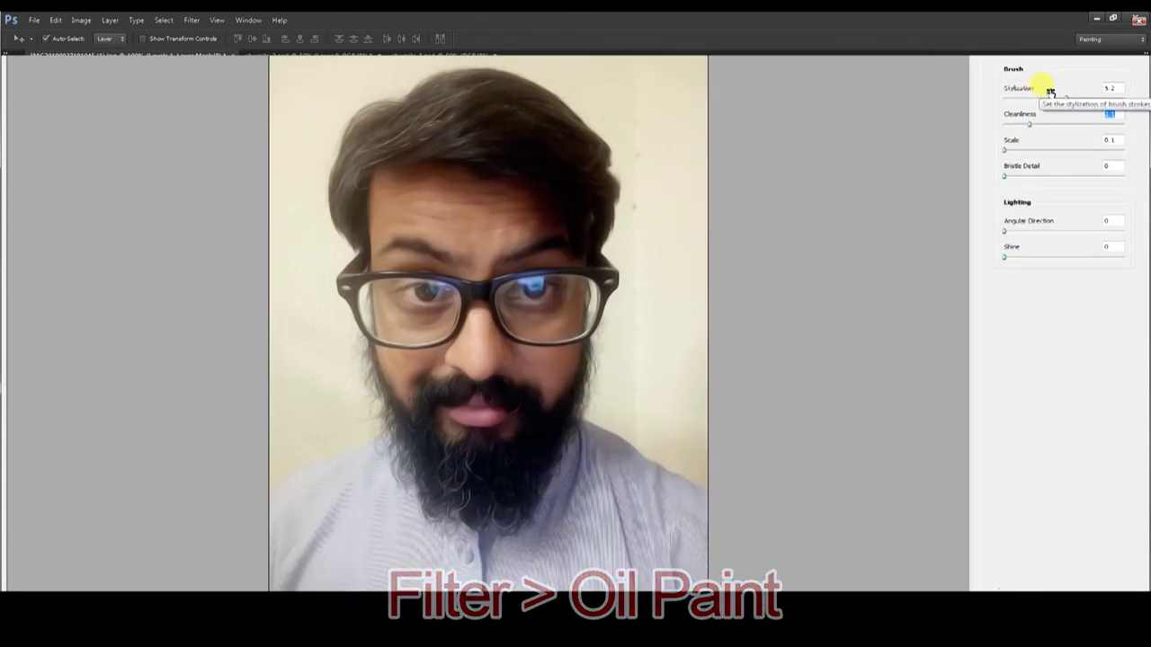
type("2.")
key("Tab")
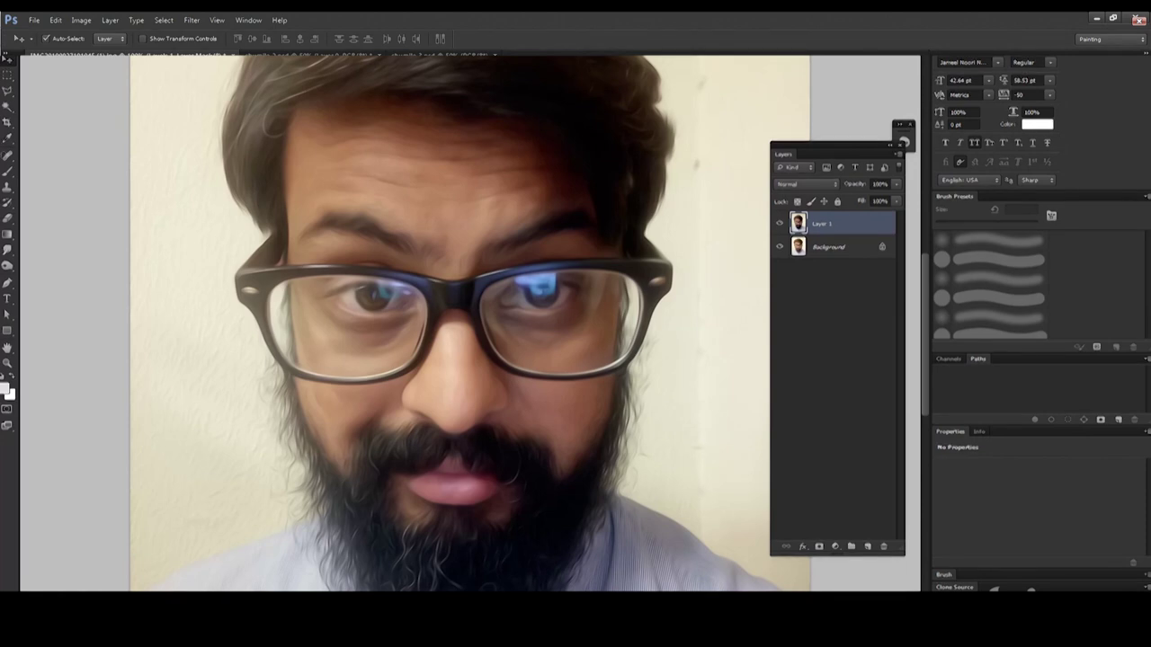
Apply Smart Sharpen to Layer 1 at 50% amount and 1.0 px radius.
left_click(191, 20)
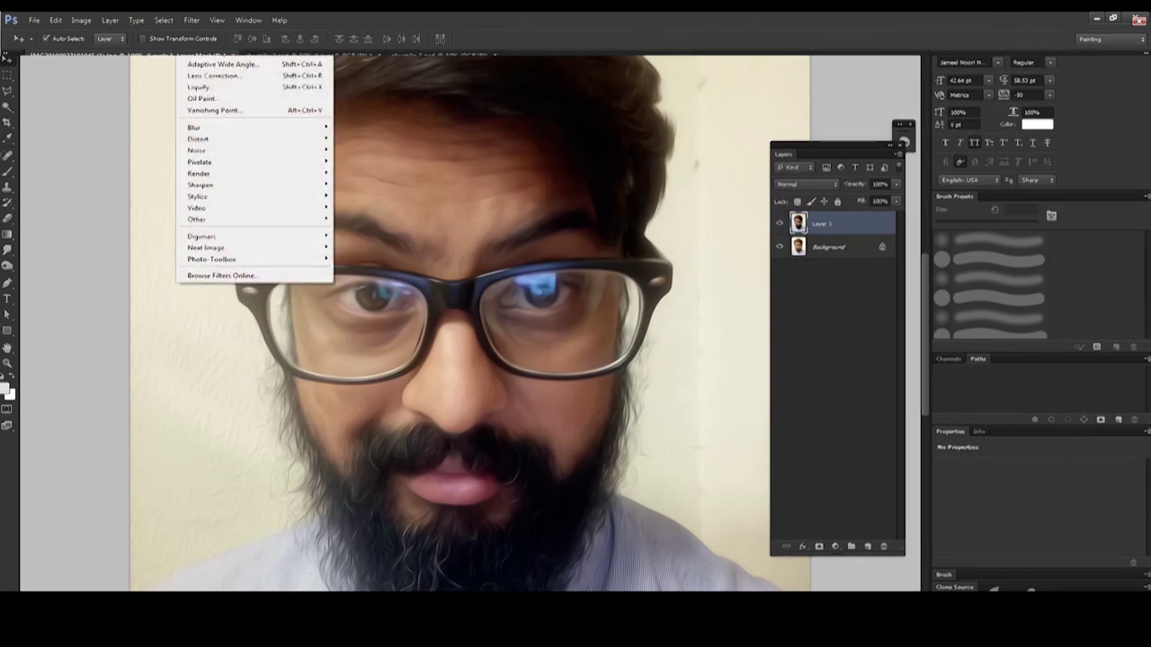
mouse_move(201, 185)
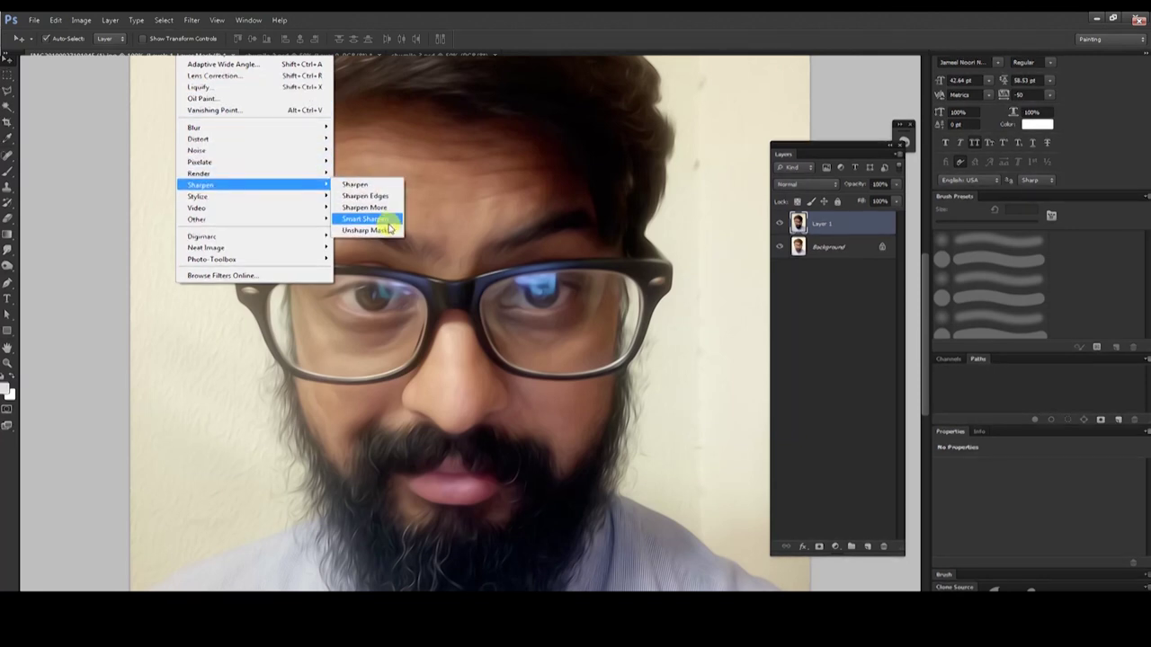
left_click(377, 223)
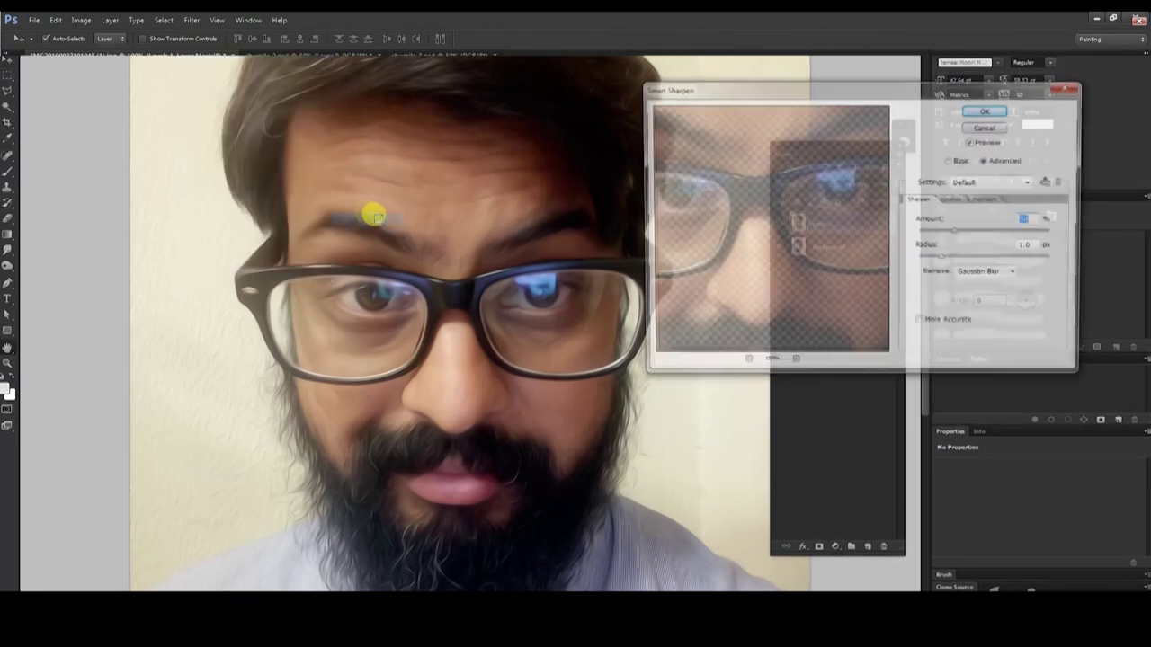
mouse_move(817, 175)
left_mouse_down()
mouse_move(773, 268)
mouse_move(800, 173)
left_mouse_up()
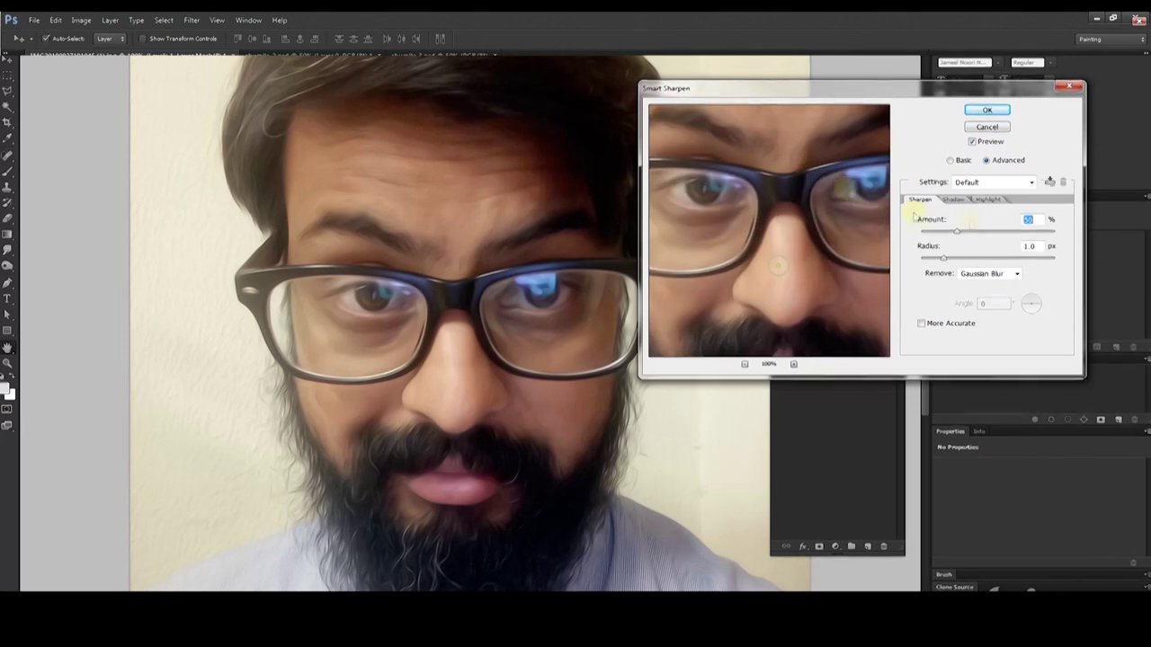
type("5")
key("Tab")
type("1.0")
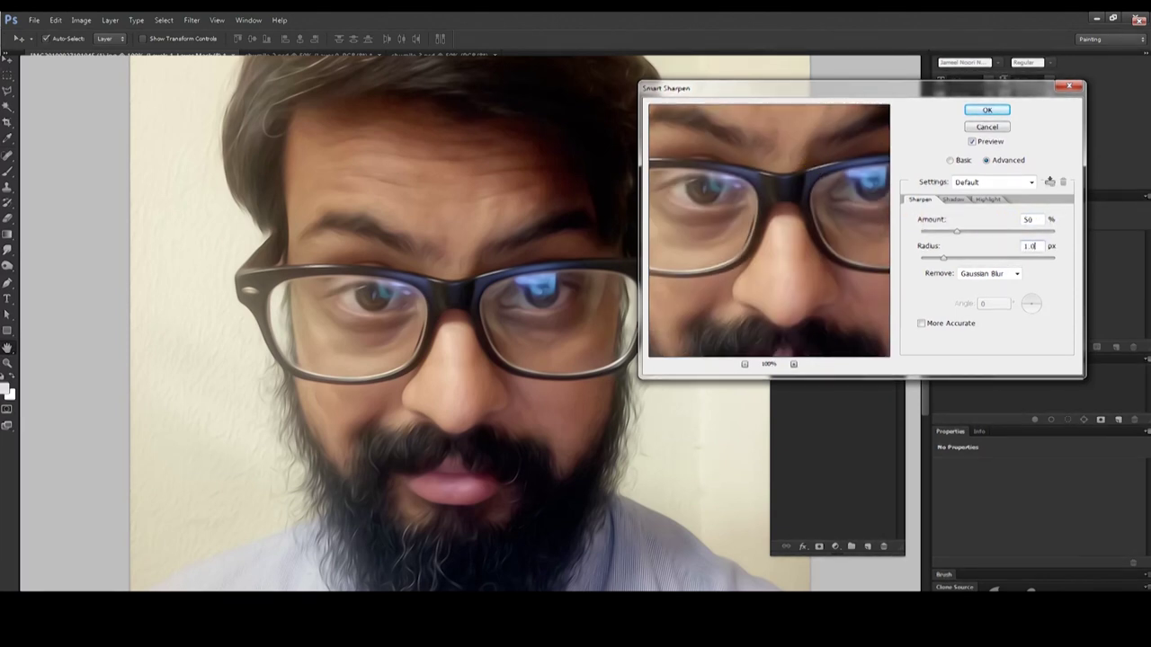
left_click(990, 111)
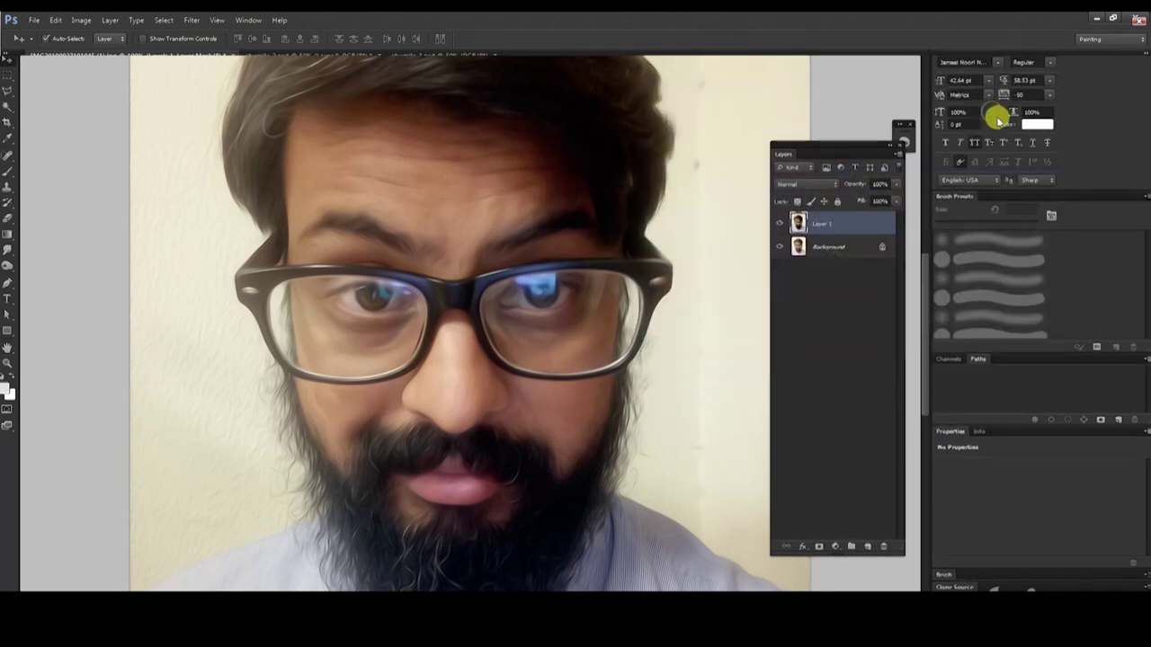
key("alt+t")
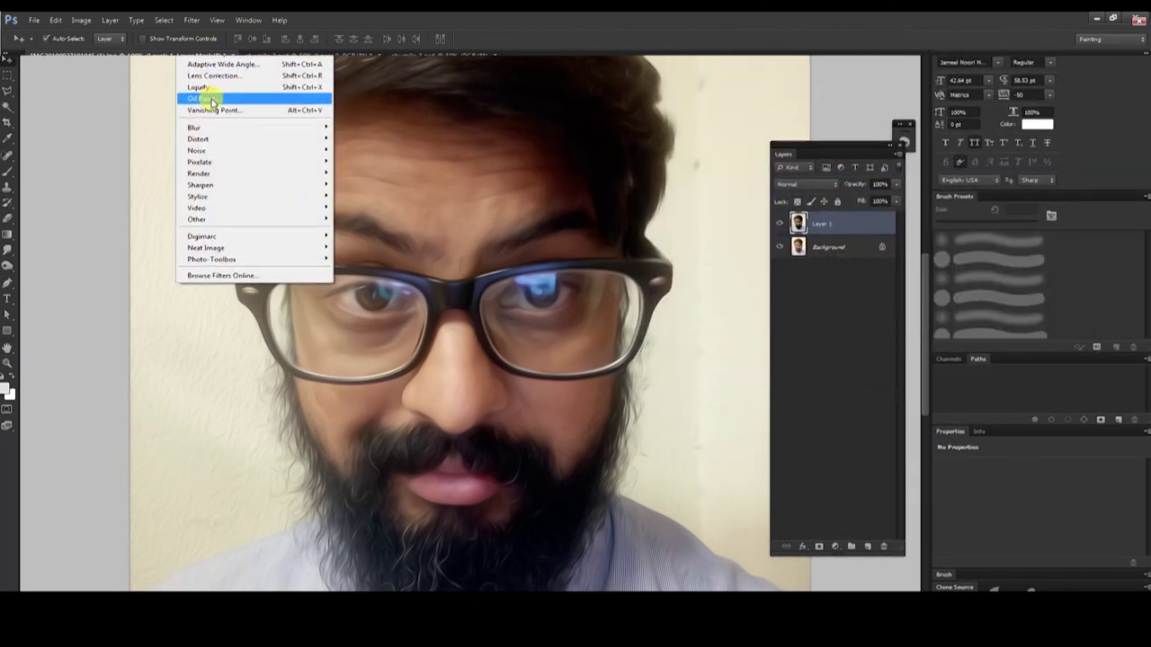
Apply Diffuse Glow with Graininess 0, Glow Amount 4 and Clear Amount 10.
left_click(220, 63)
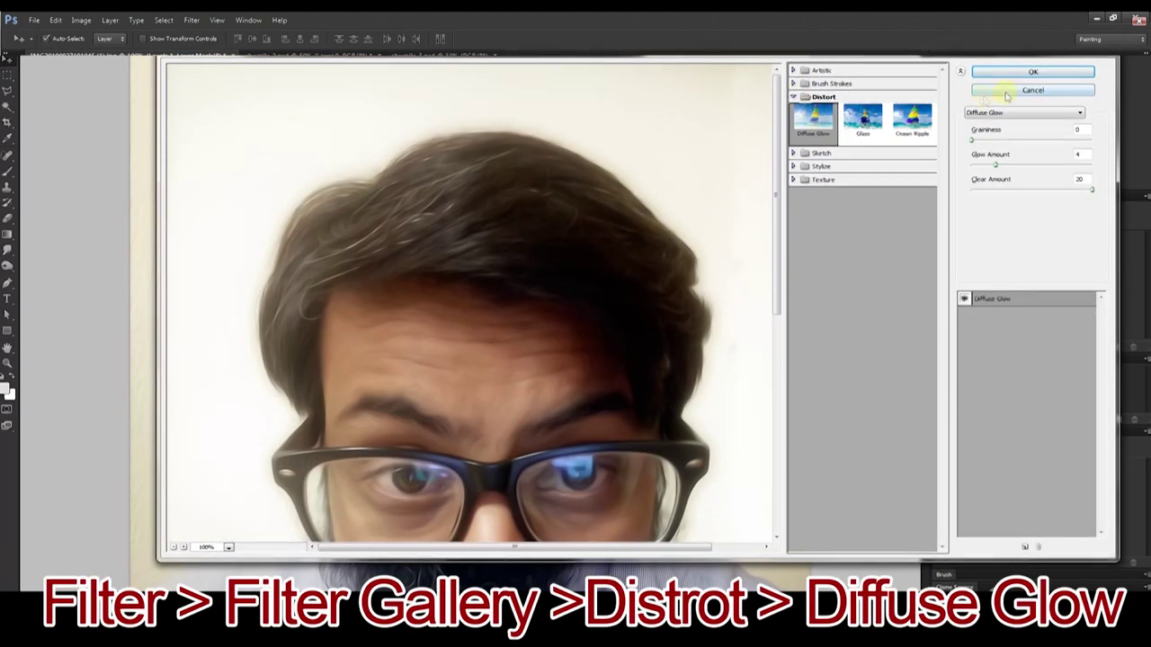
left_click(1077, 130)
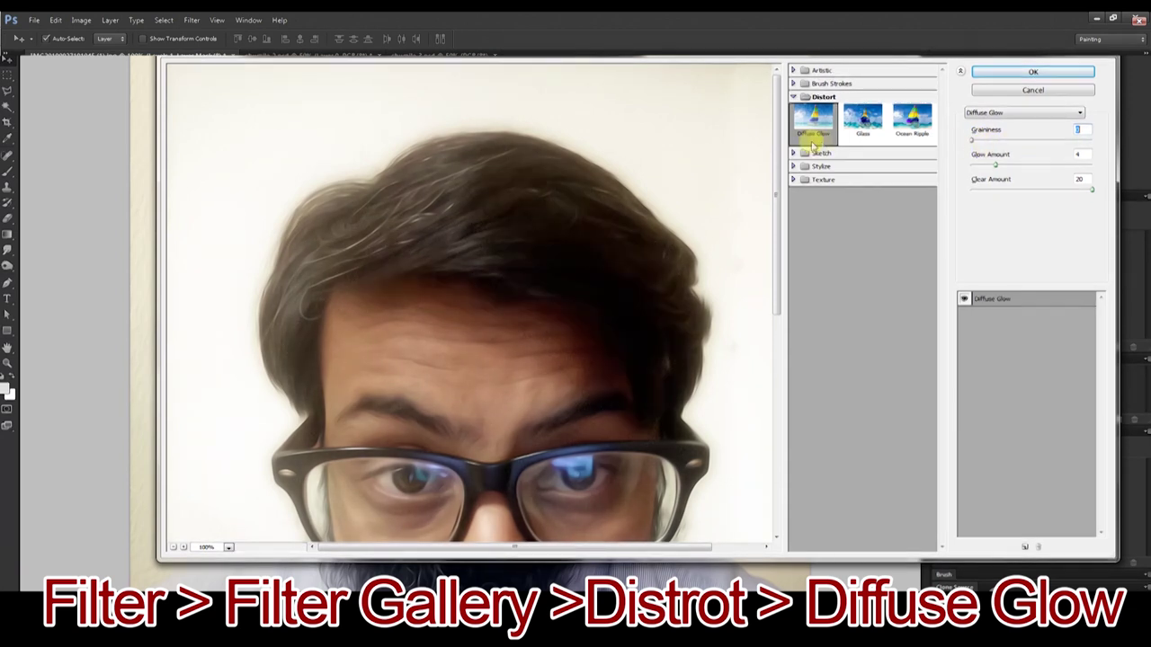
mouse_move(1014, 167)
left_mouse_down()
mouse_move(1051, 170)
mouse_move(1001, 171)
left_mouse_up()
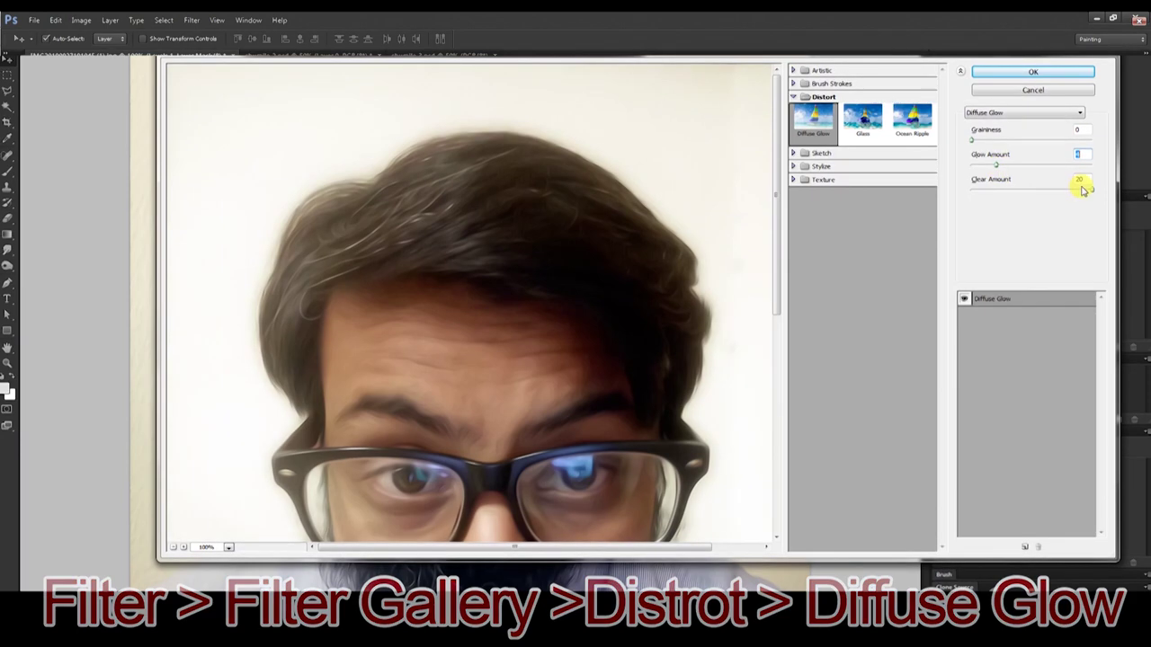
left_click_drag(1091, 189, 1070, 193)
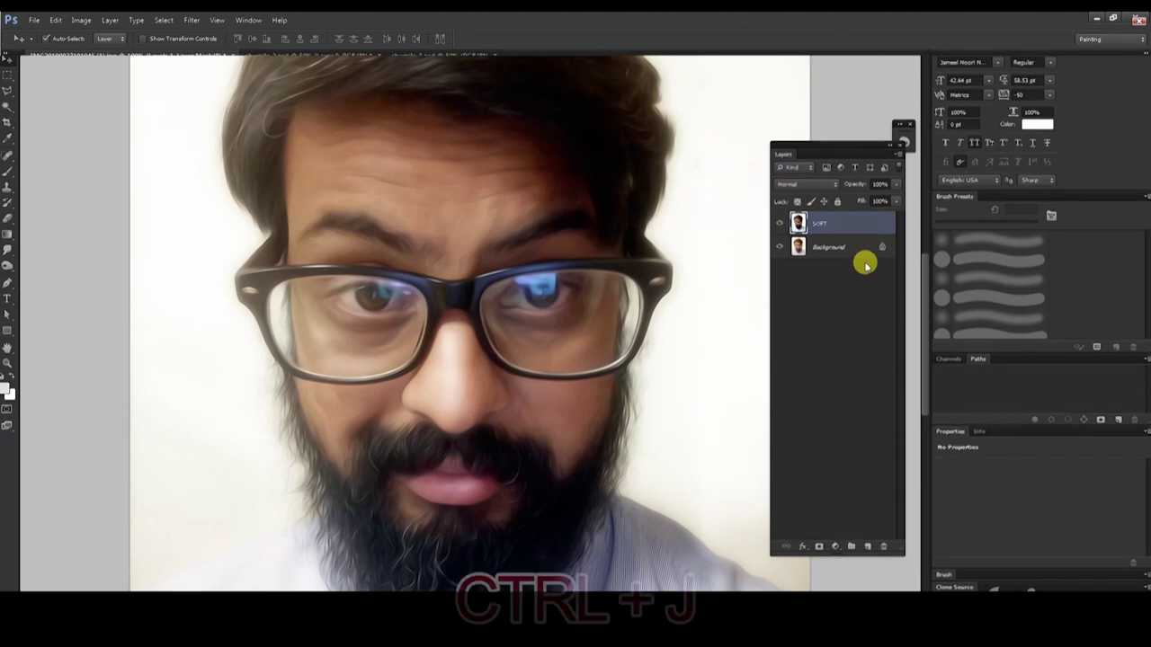
Duplicate the SOFT layer and Smart Sharpen the copy at 1.0 px radius, removing Gaussian Blur.
key("ctrl+j")
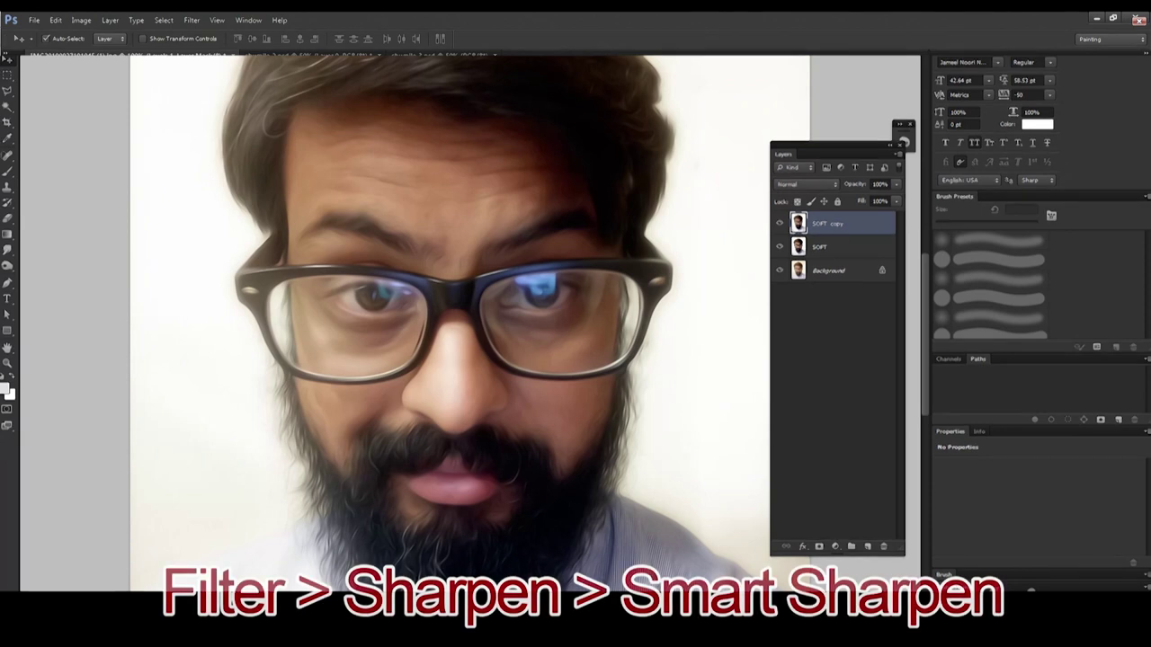
left_click(192, 20)
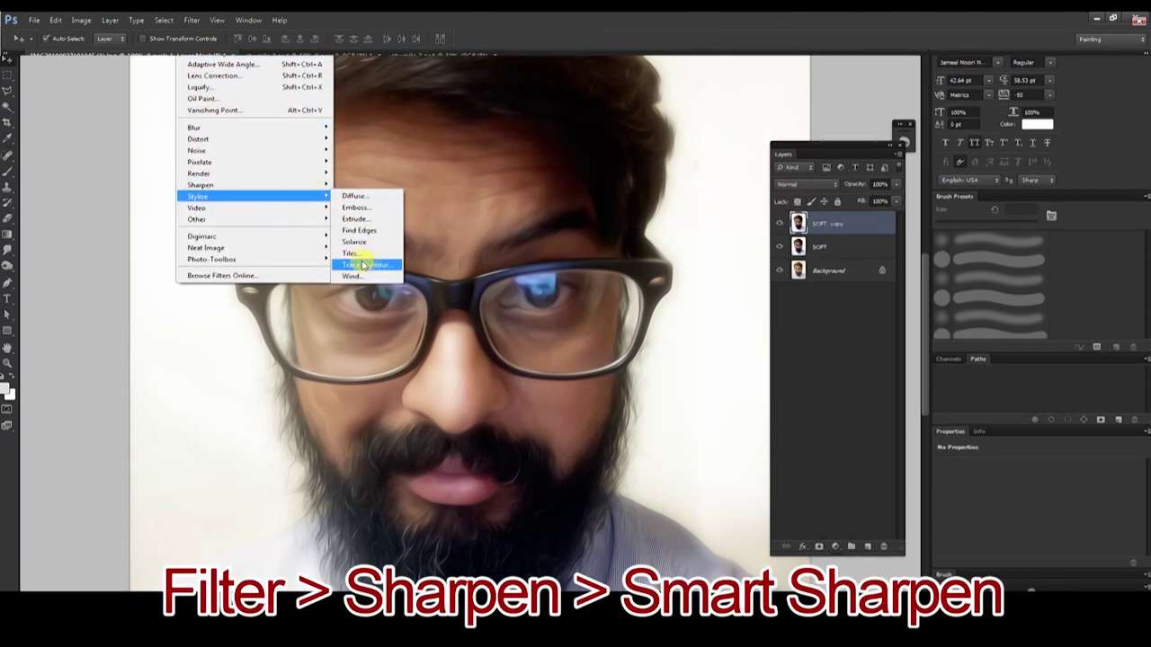
mouse_move(200, 185)
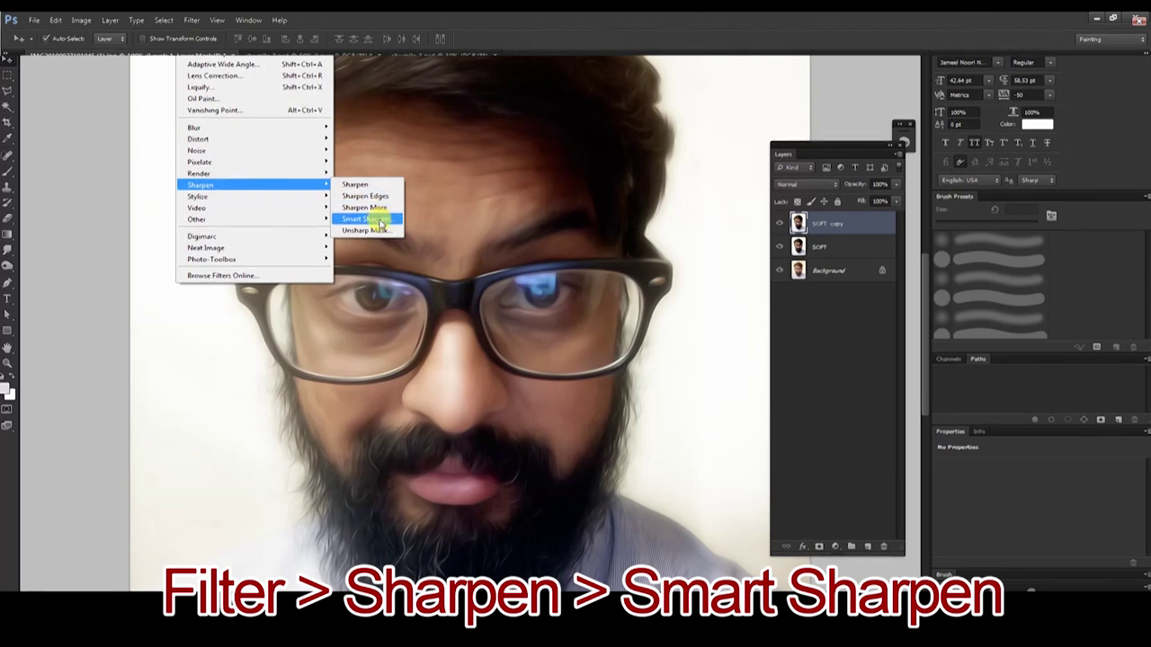
left_click(378, 219)
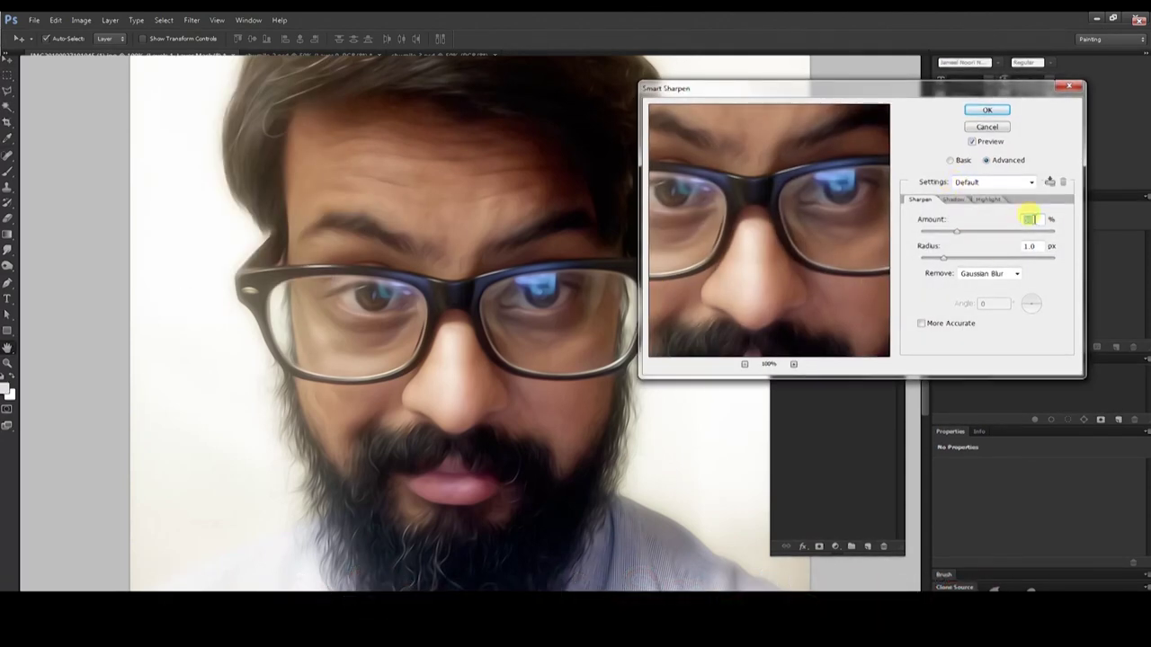
left_click(1030, 247)
left_click(1015, 274)
left_click(1014, 284)
left_click(988, 110)
left_click(192, 20)
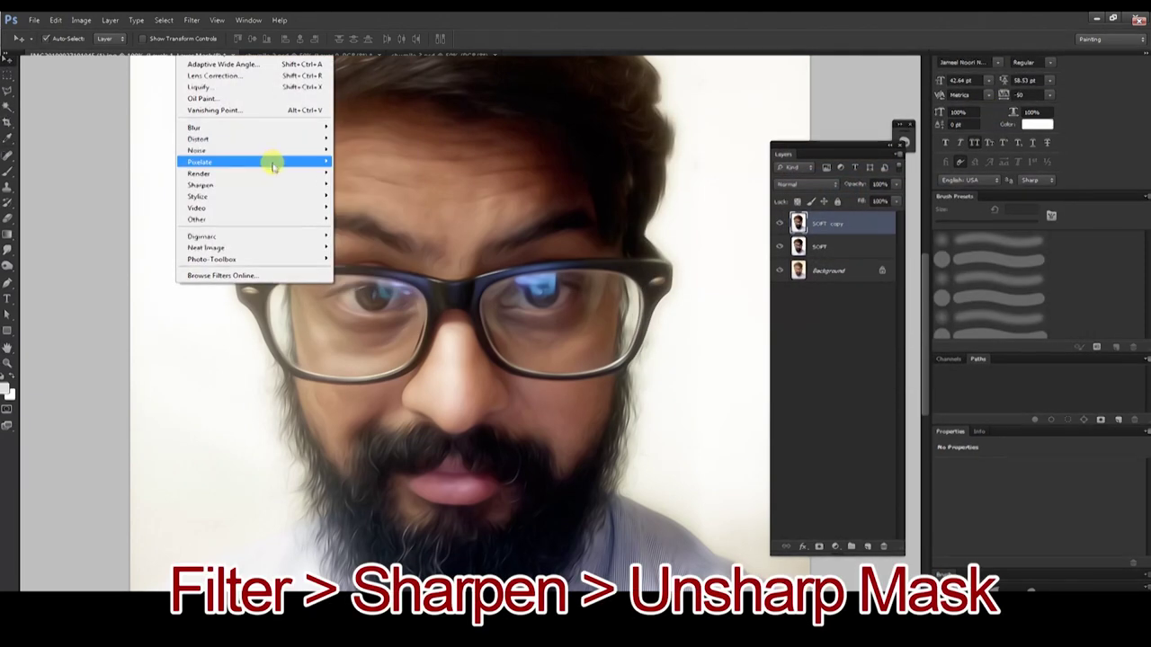
mouse_move(255, 184)
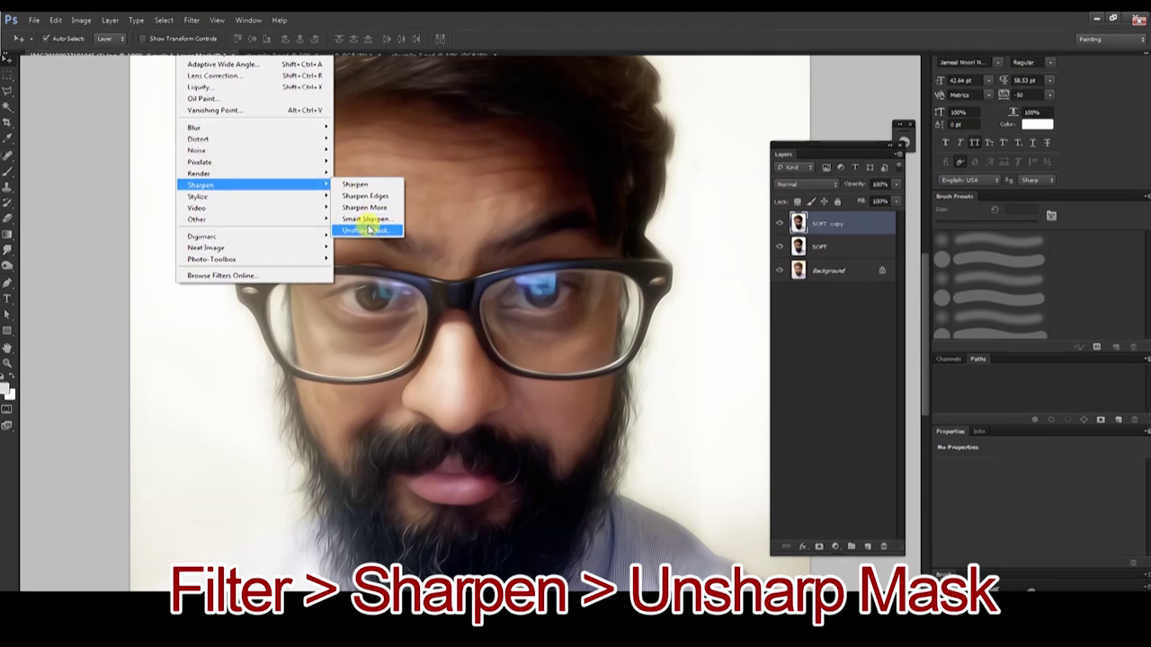
Apply Unsharp Mask to the SOFT copy at 40% amount, 4.5 px radius and threshold 0.
left_click(369, 230)
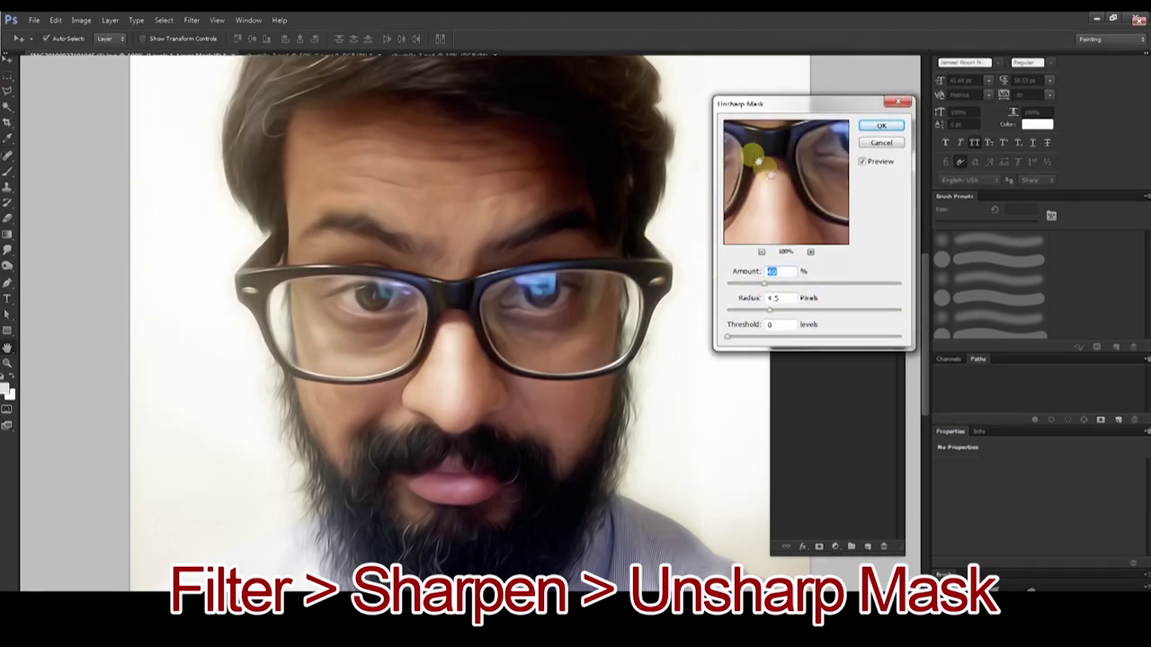
left_click_drag(783, 187, 820, 208)
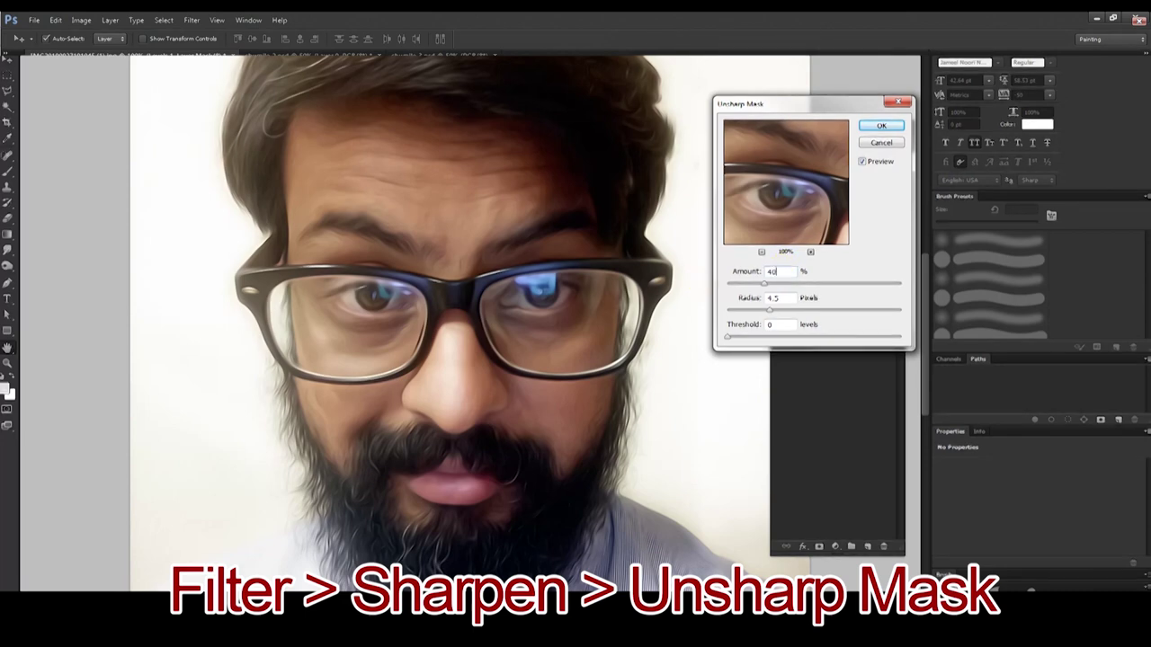
left_click(781, 297)
type("4")
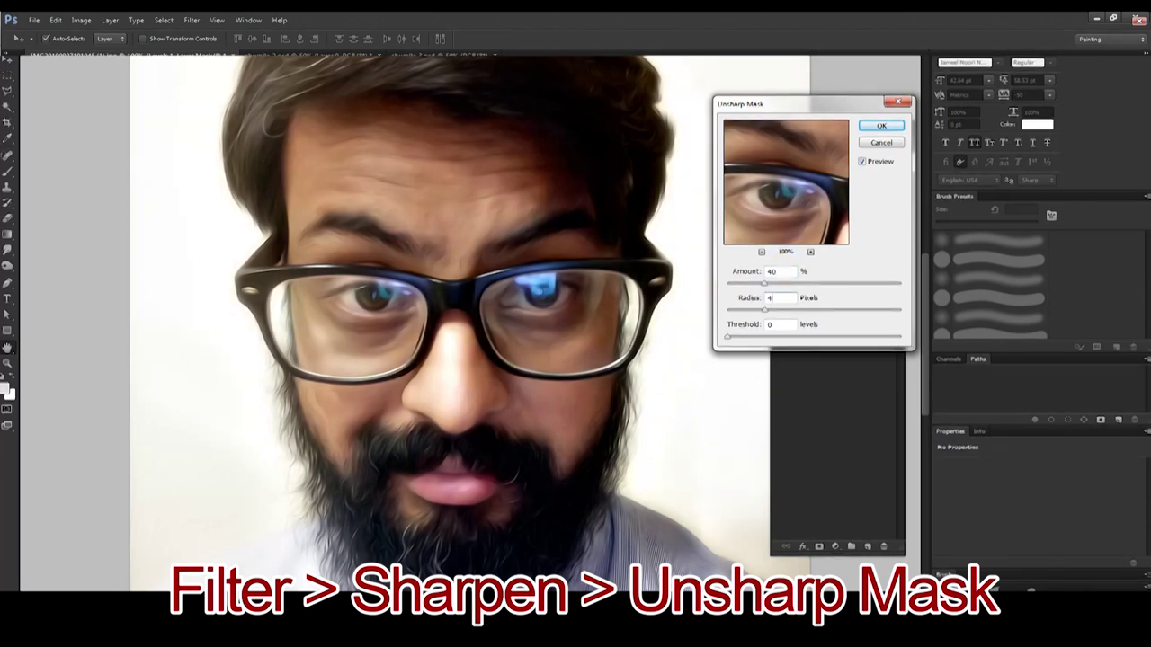
type(".5")
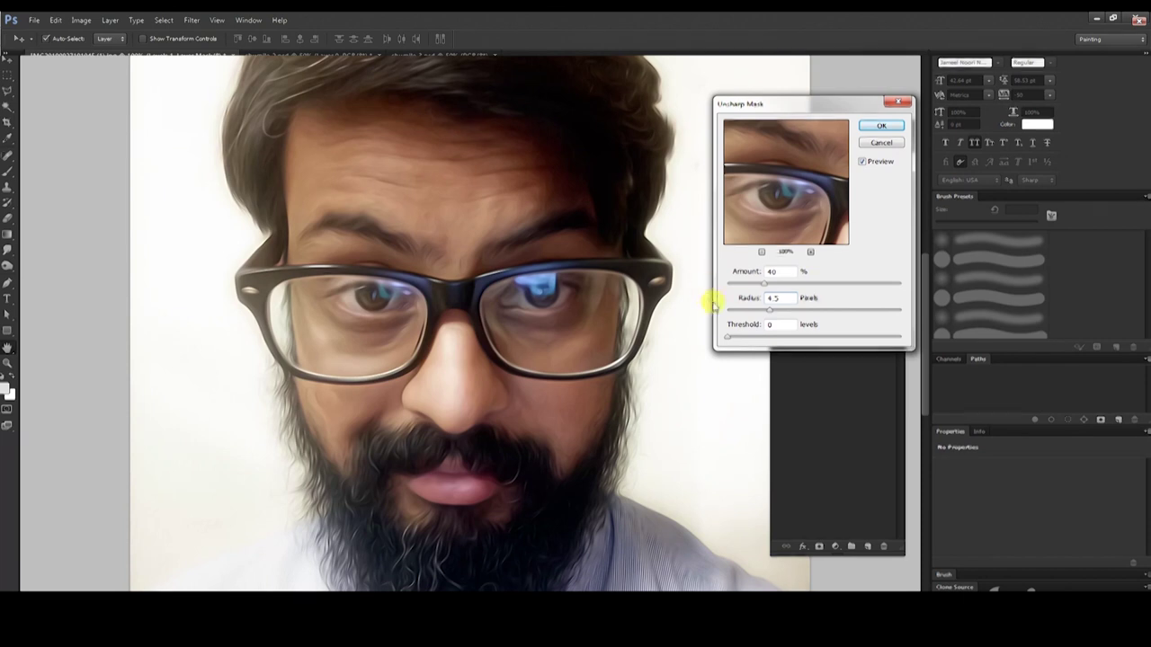
left_click_drag(763, 308, 770, 314)
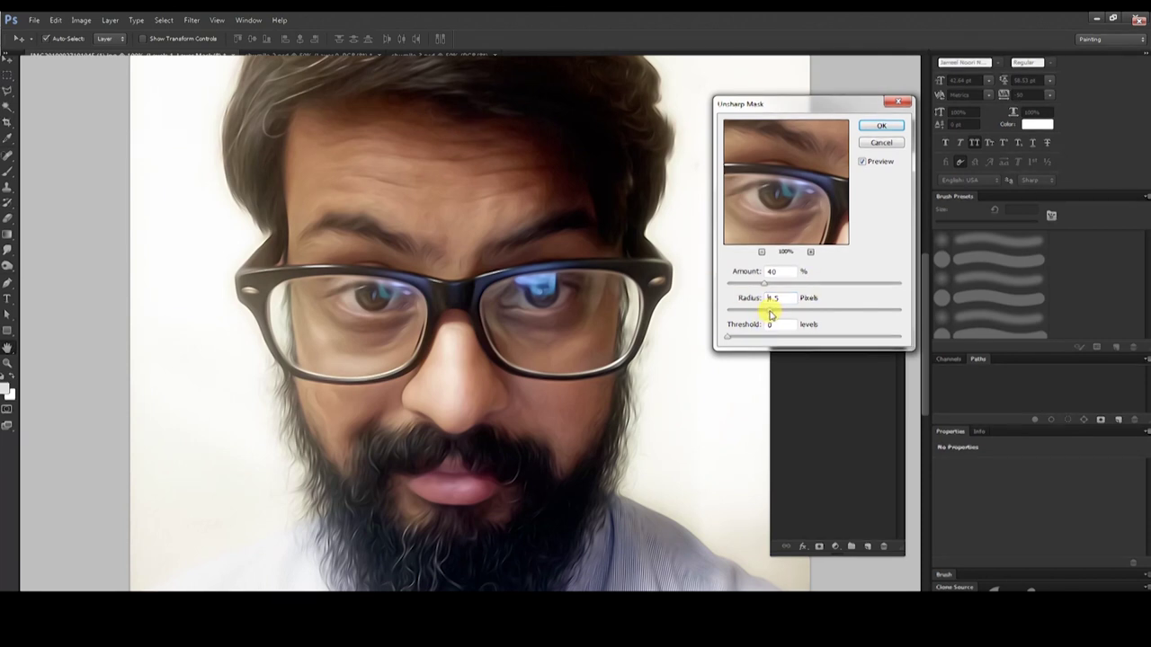
left_click_drag(769, 314, 767, 309)
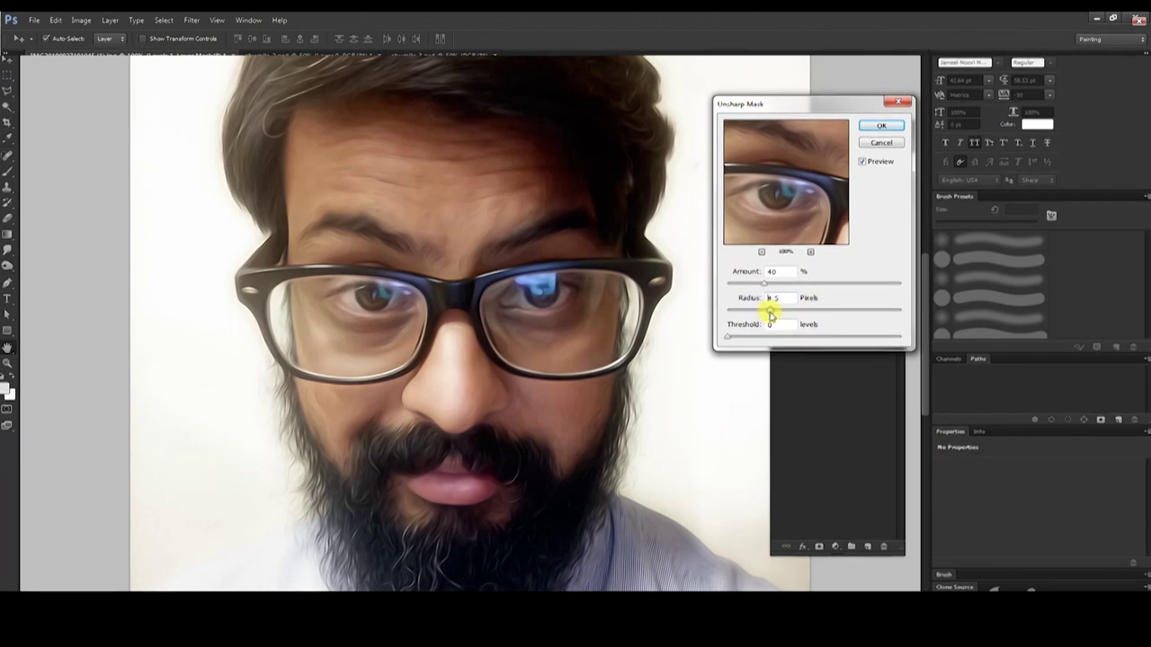
left_click(879, 126)
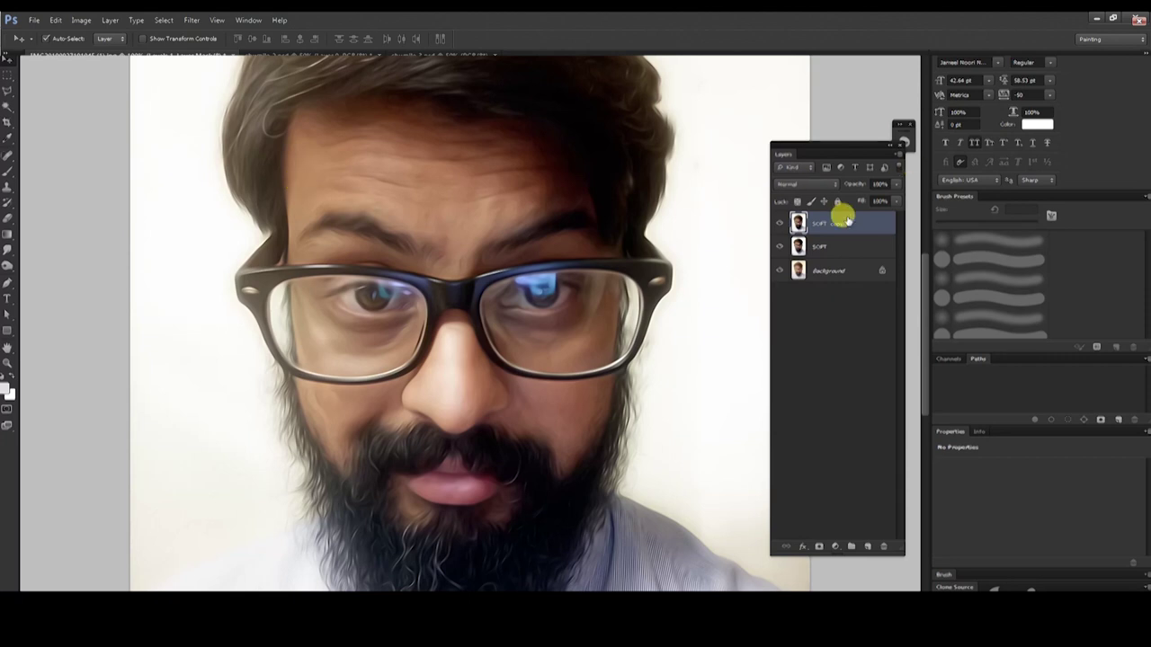
Rename the SOFT copy layer to Sharp.
double_click(825, 222)
type("smooth")
type("Sh")
type("arp")
left_click(825, 223)
Make two copies of the Sharp layer and hide the top one, Sharp copy 2.
key("ctrl+j")
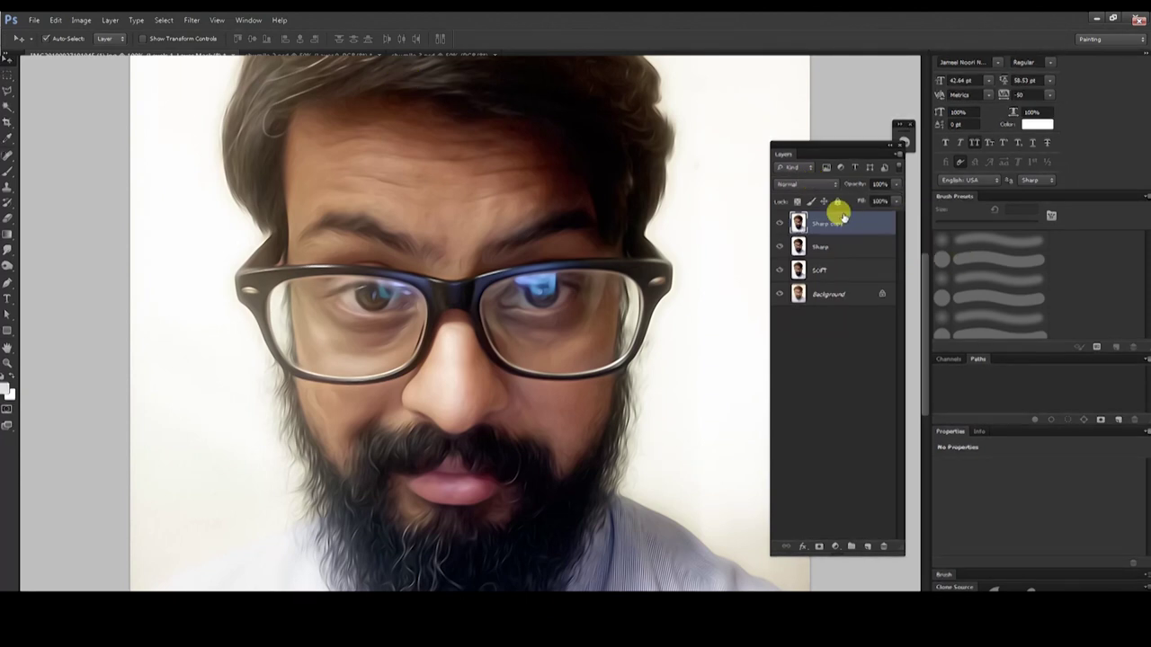
key("ctrl+j")
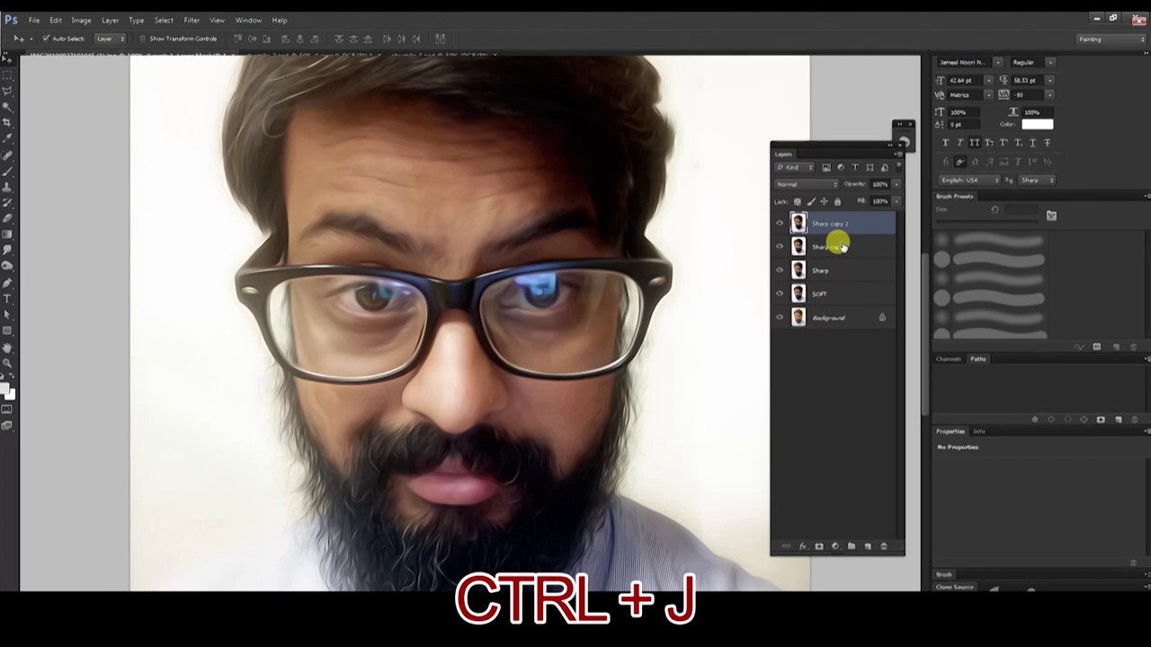
left_click(841, 245)
left_click(780, 223)
left_click(81, 20)
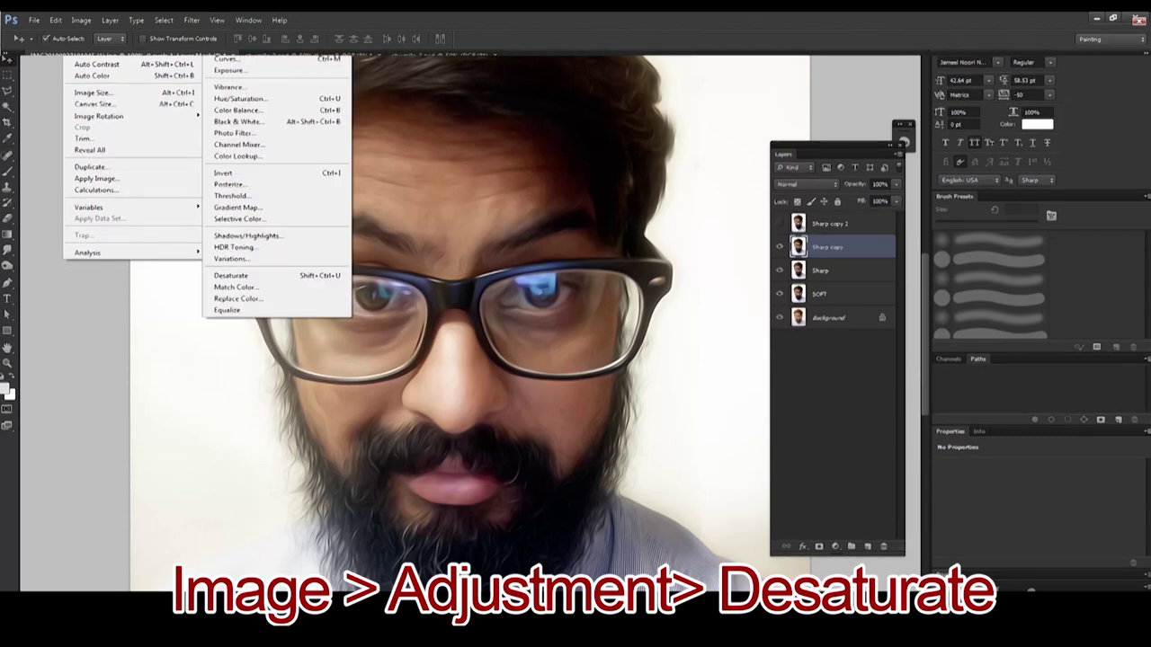
Desaturate the Sharp copy layer and invert it into a grey negative.
left_click(265, 275)
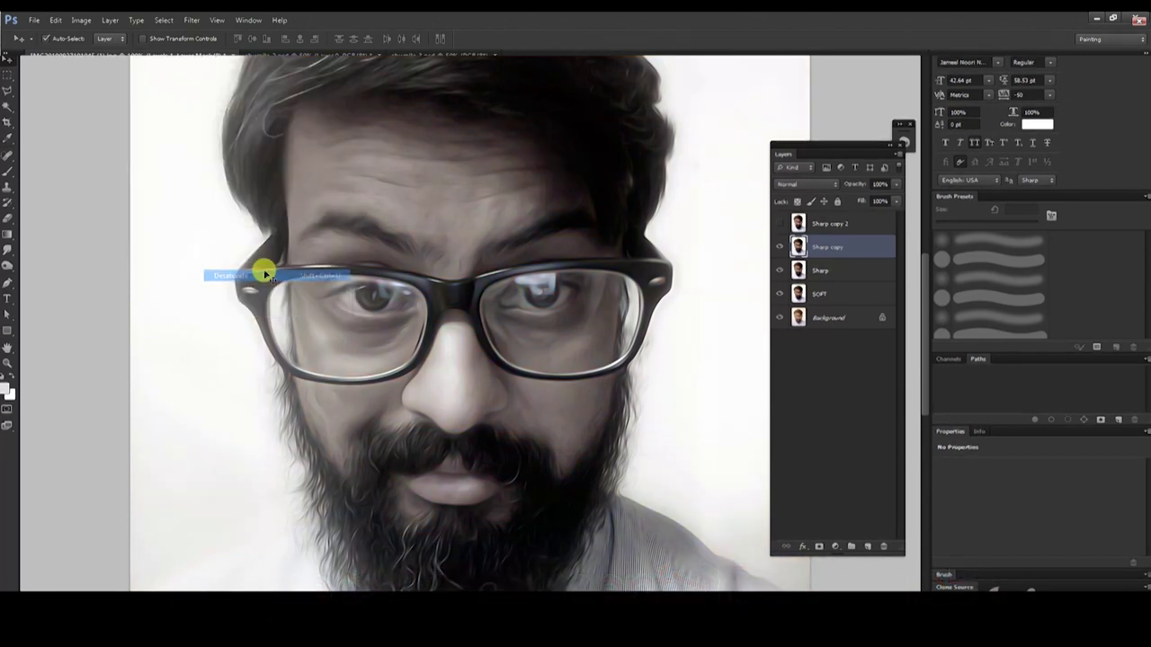
left_click(81, 20)
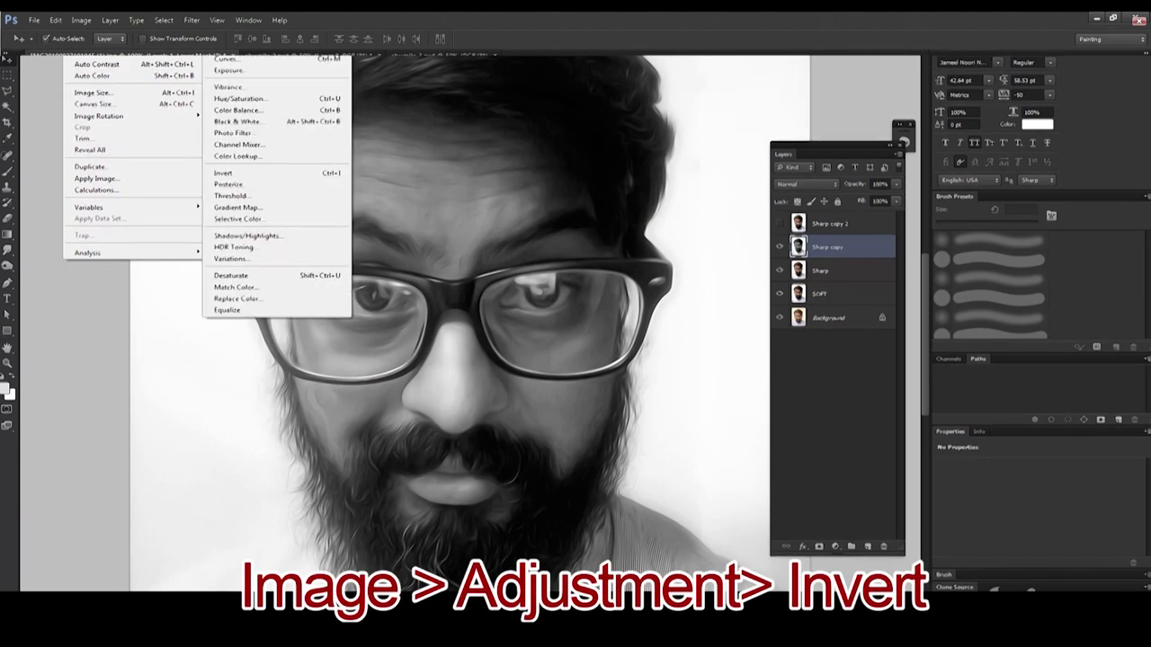
left_click(241, 175)
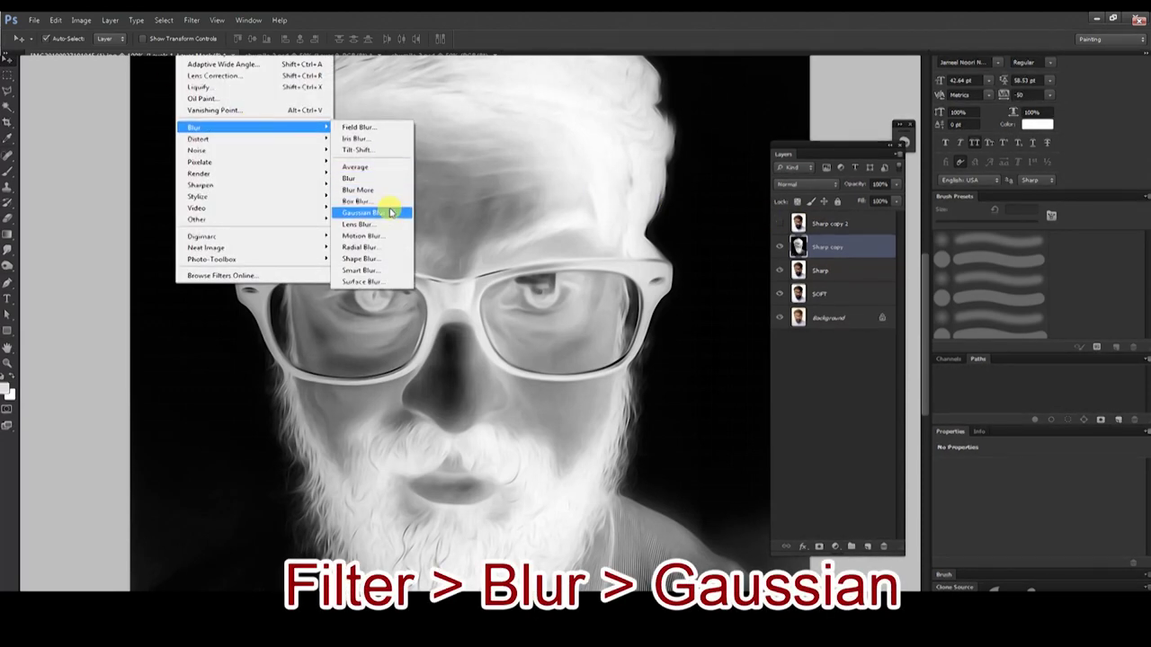
Blur Sharp copy with a 5.0 px Gaussian Blur and set its blend mode to Overlay.
left_click(390, 212)
type("5")
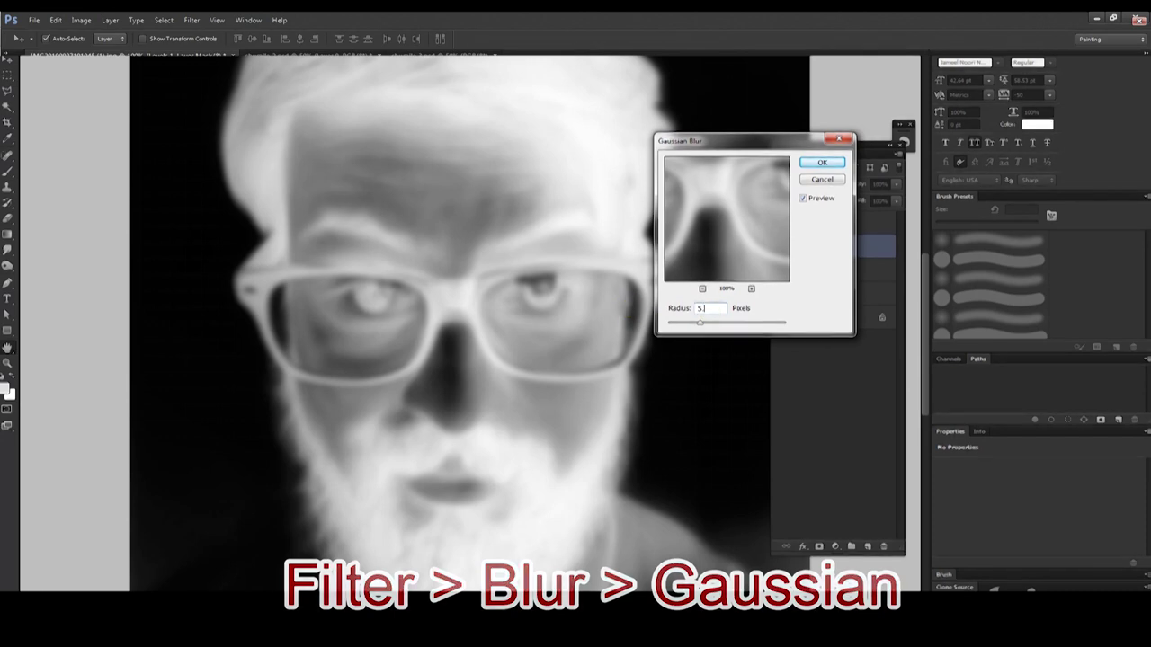
left_click(829, 164)
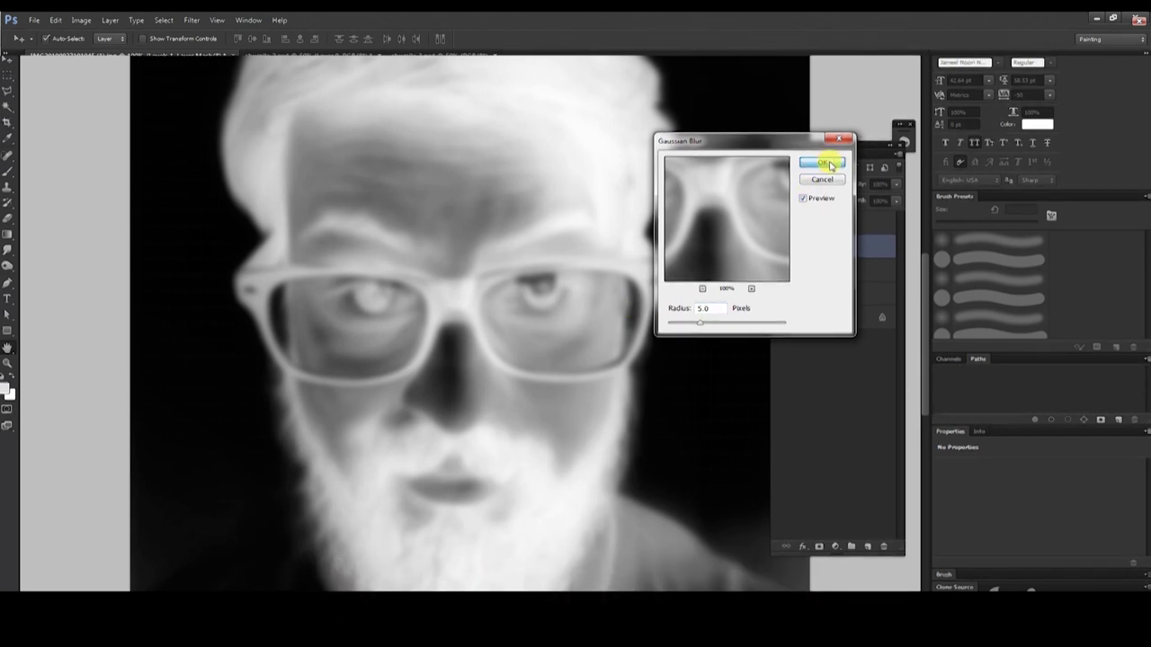
left_click(829, 164)
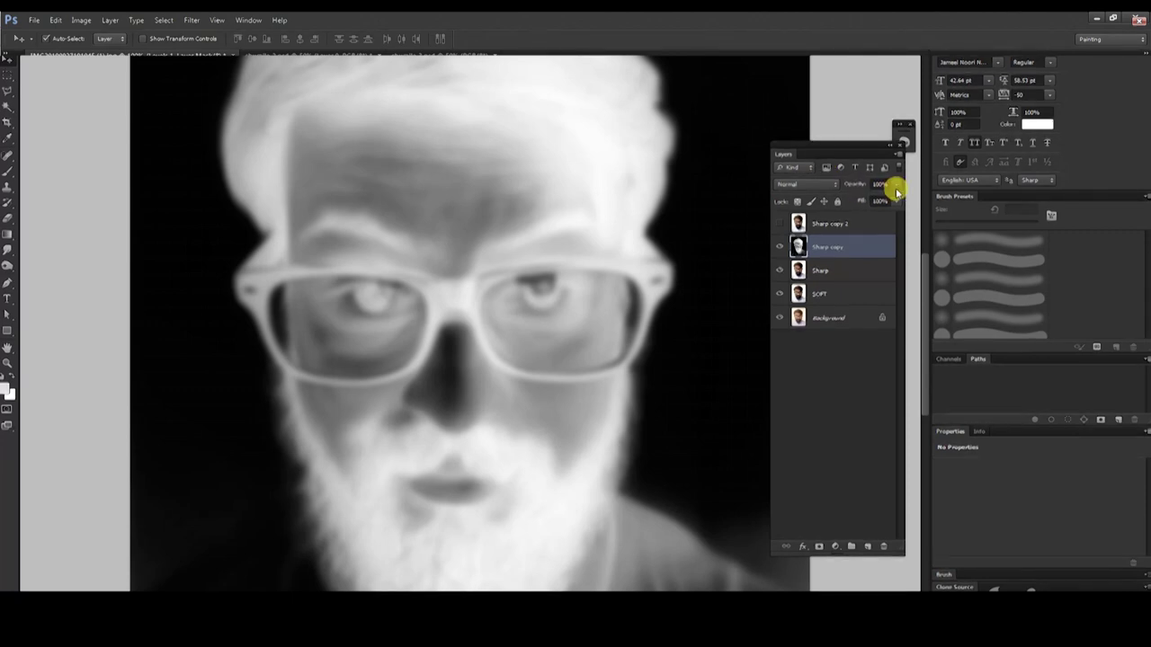
key("shift+alt+o")
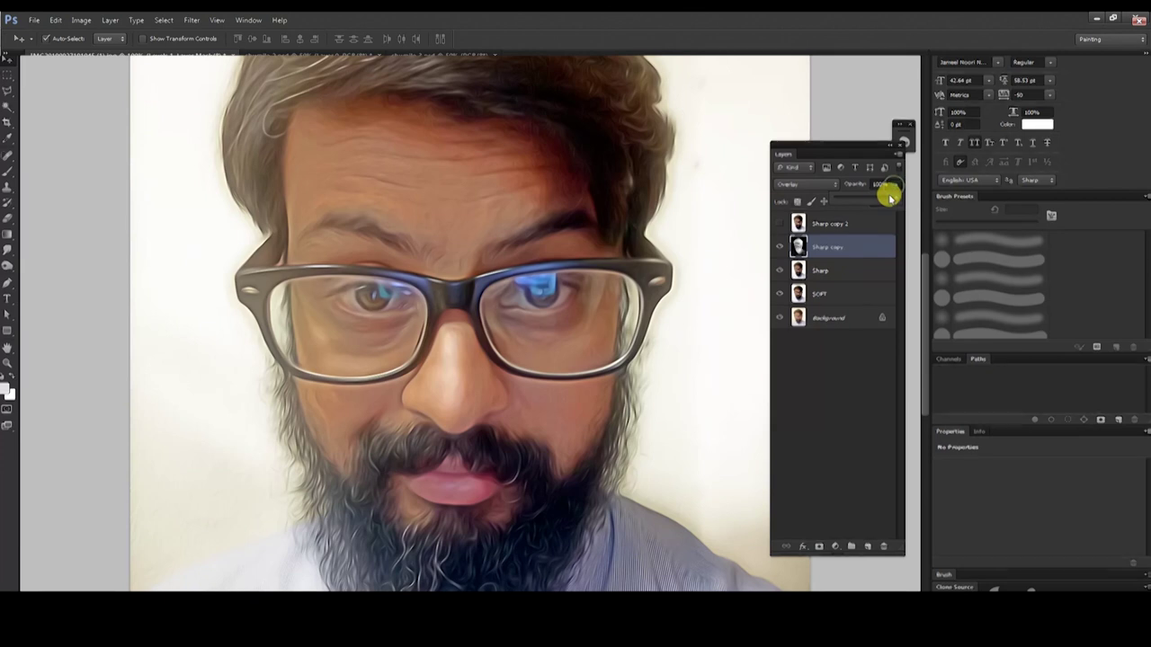
Lower the Sharp copy layer's opacity to about 39%.
left_click_drag(886, 192, 872, 199)
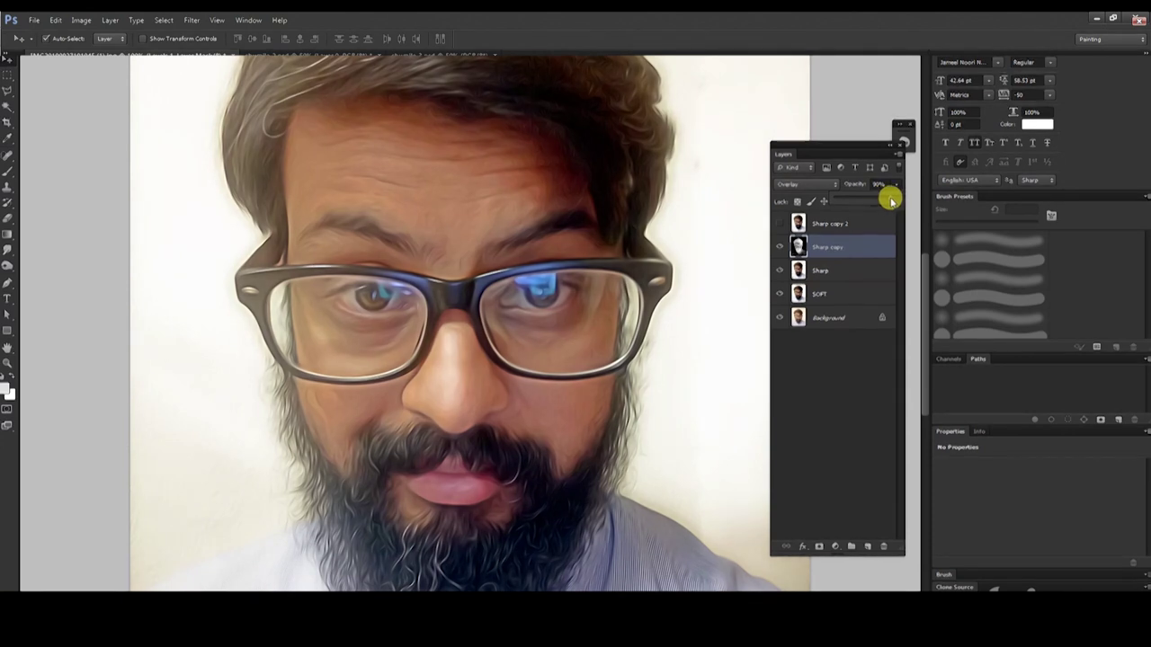
left_click_drag(886, 201, 869, 201)
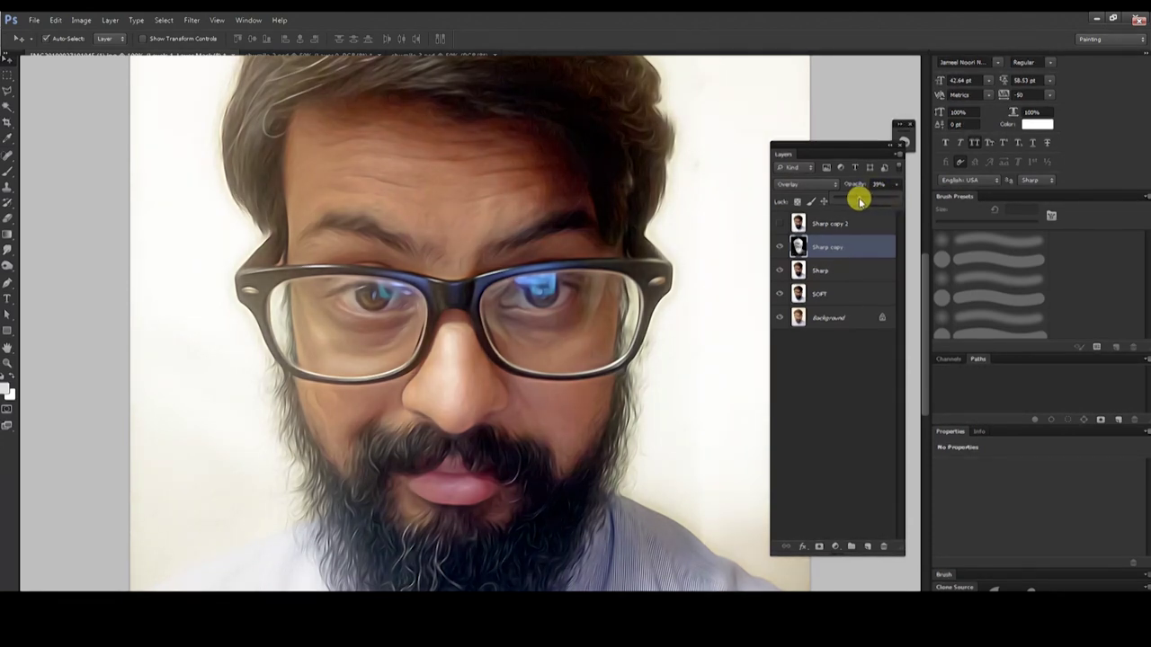
left_click(859, 369)
Make Sharp copy 2 visible again and set its blend mode to Overlay.
left_click(843, 223)
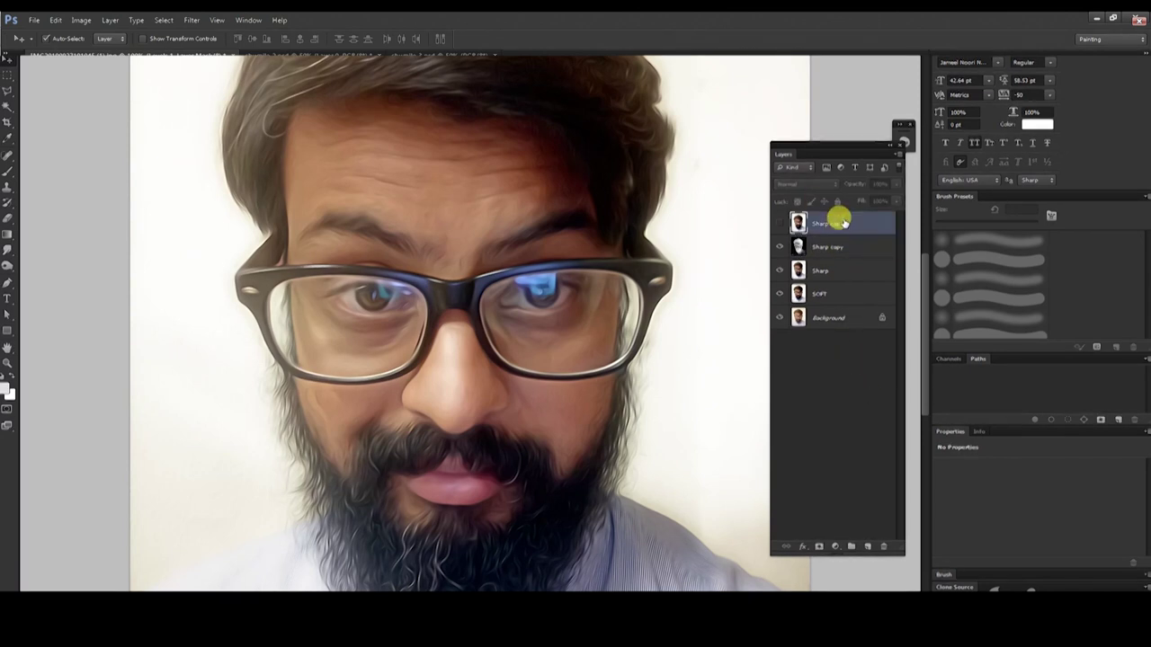
left_click(780, 223)
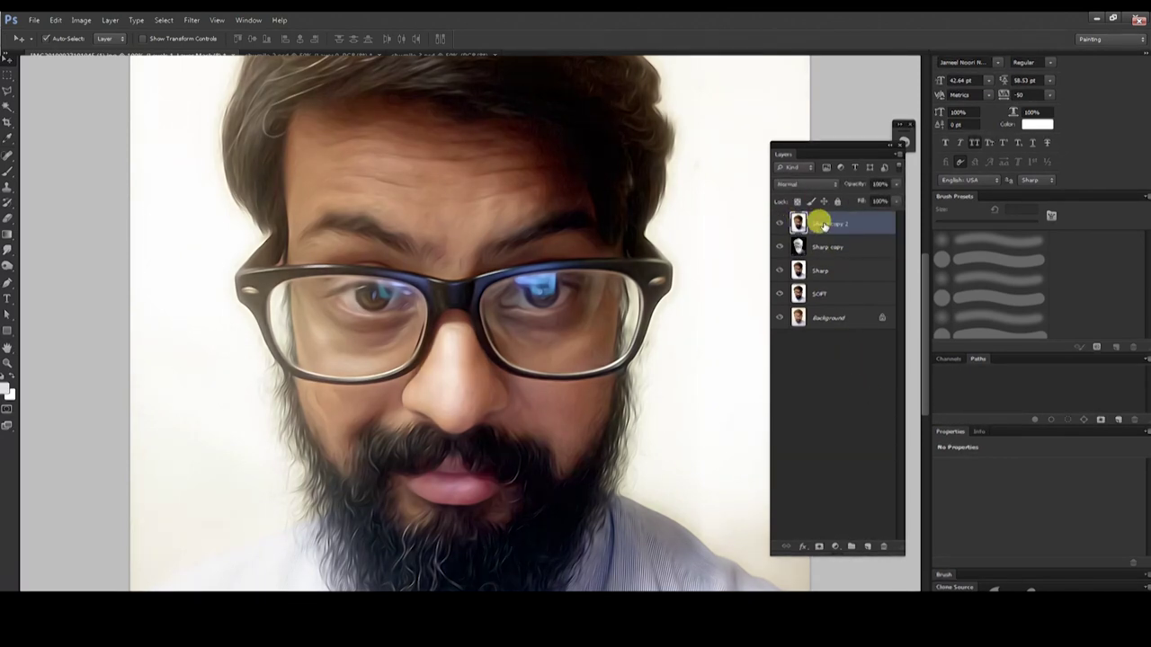
left_click(805, 184)
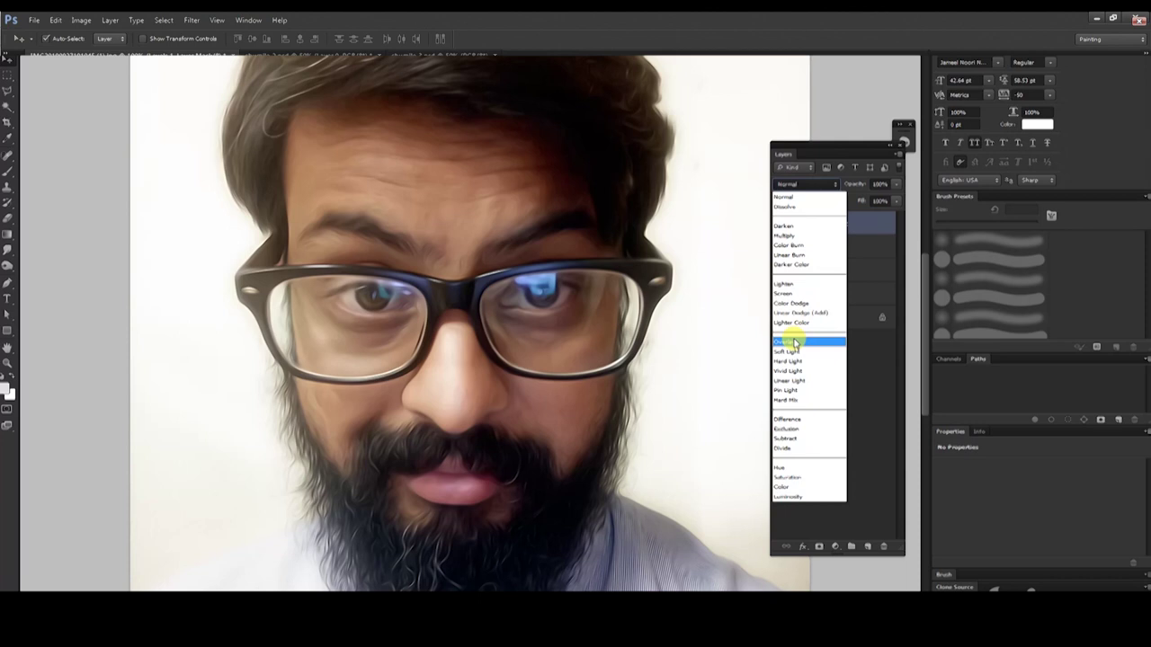
left_click(795, 344)
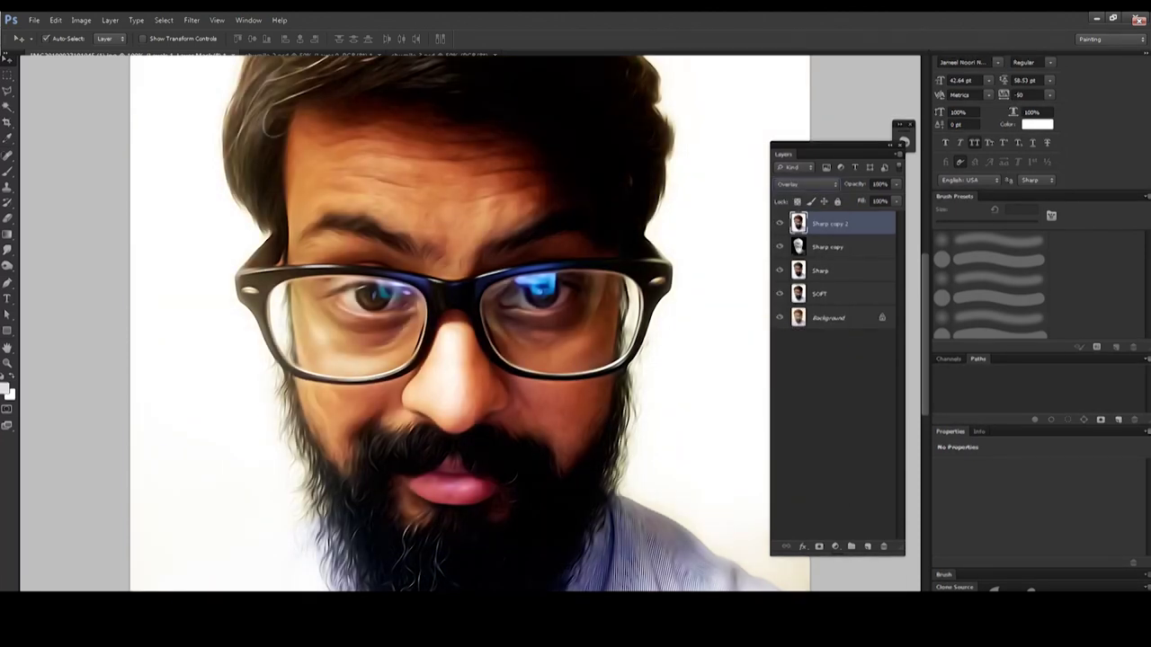
left_click(192, 20)
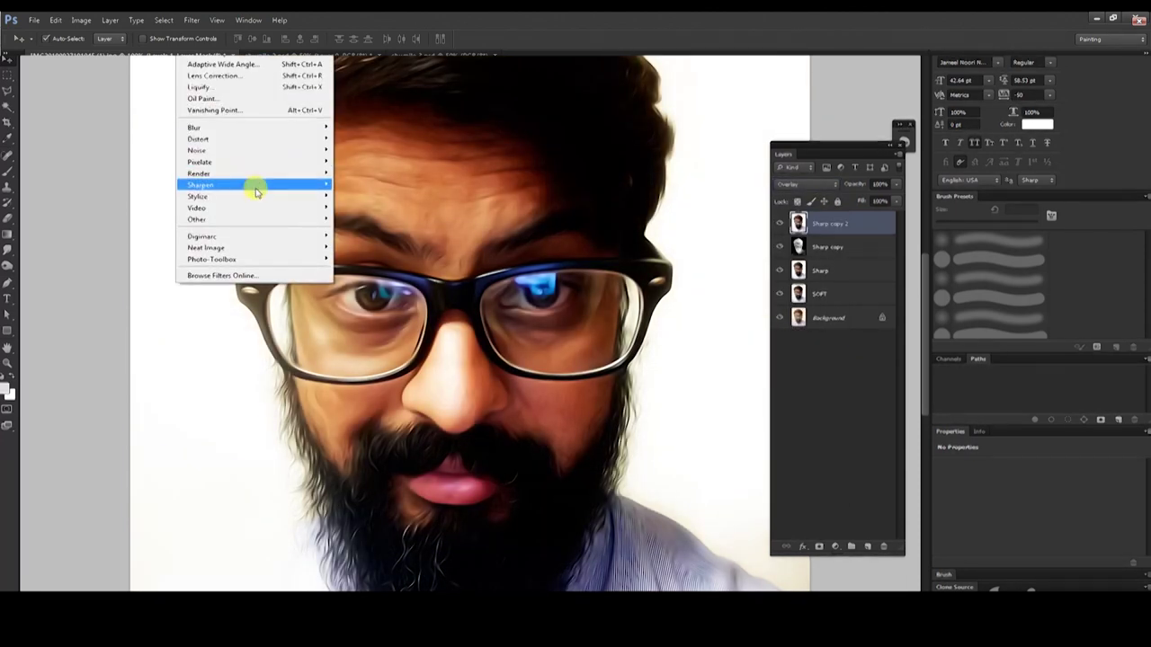
mouse_move(234, 220)
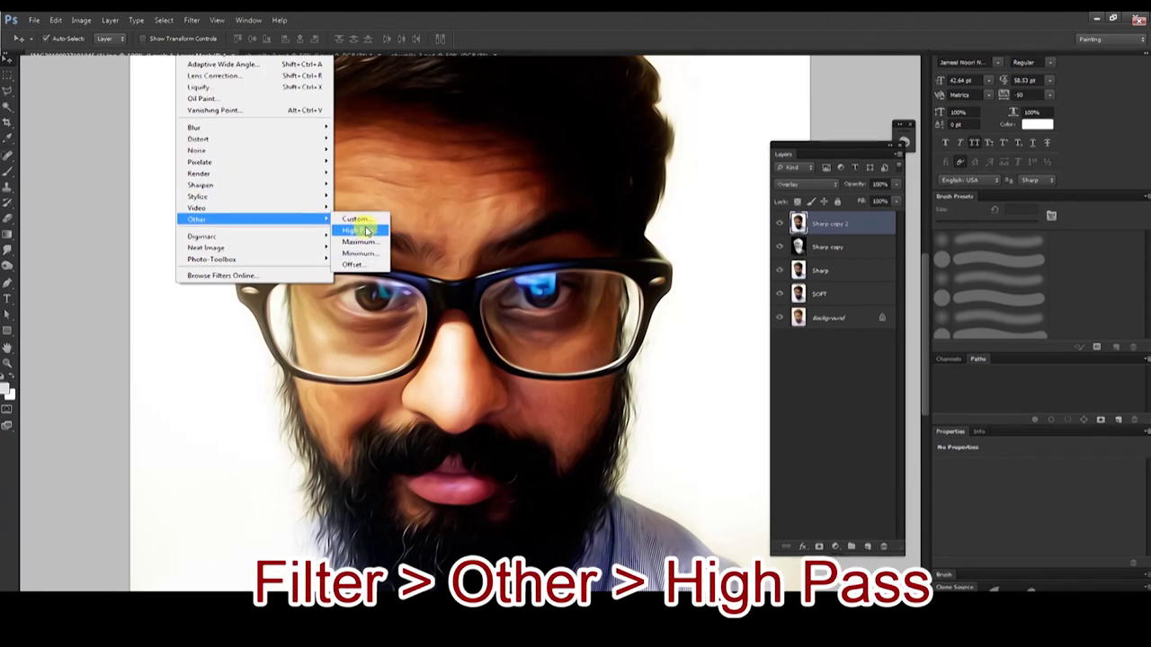
Apply a High Pass filter with a 4.1-pixel radius to Sharp copy 2.
left_click(366, 232)
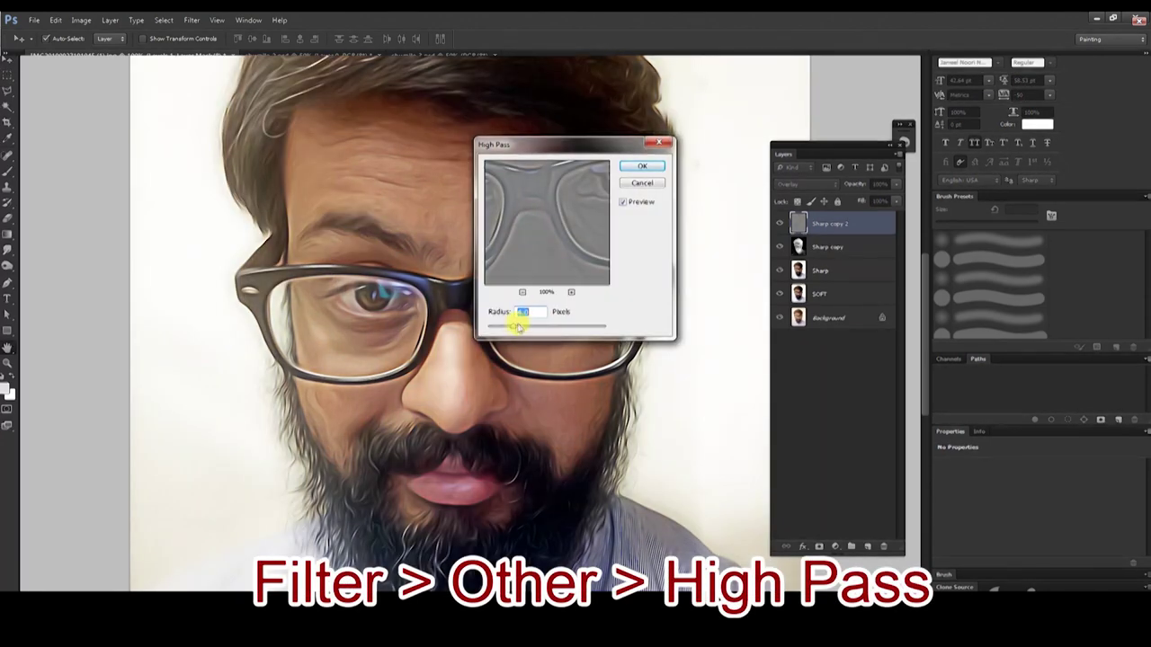
left_click_drag(518, 327, 513, 329)
left_click(635, 167)
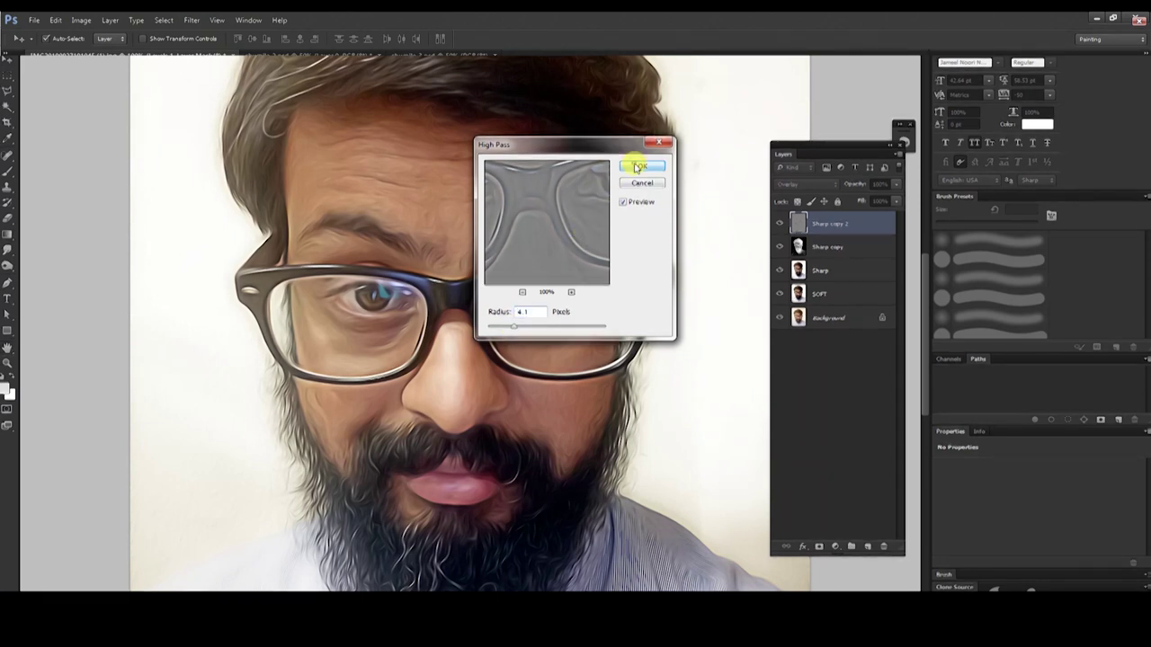
Reduce Sharp copy 2's opacity and group it with Sharp copy into Group 1.
left_click_drag(897, 192, 857, 202)
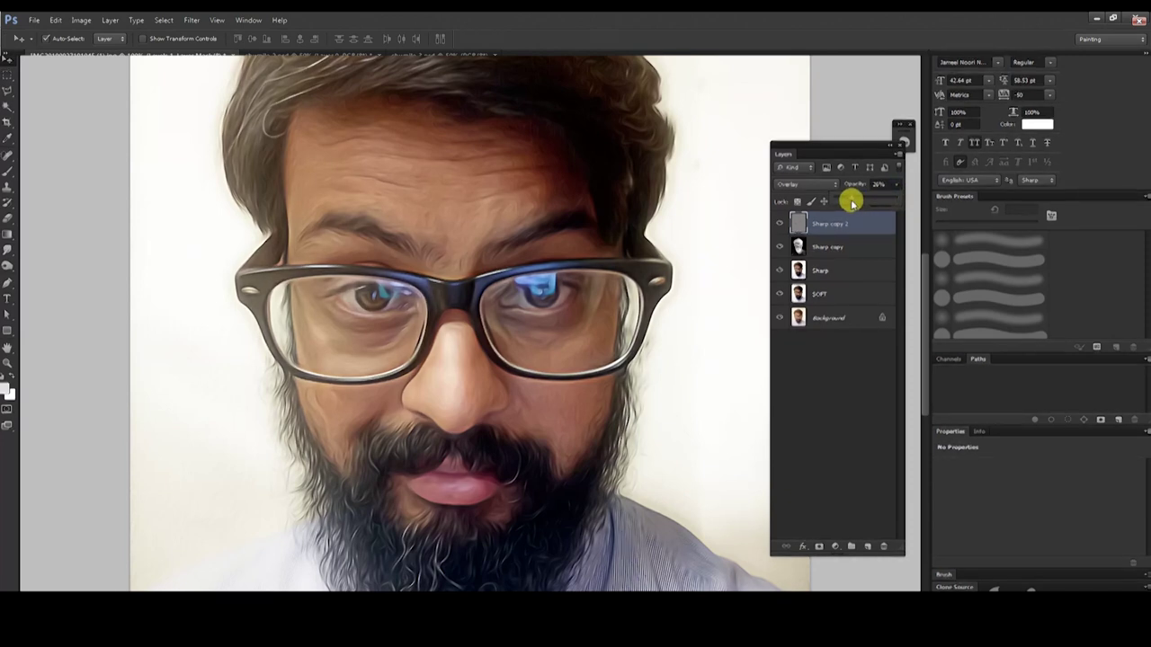
left_click(851, 241)
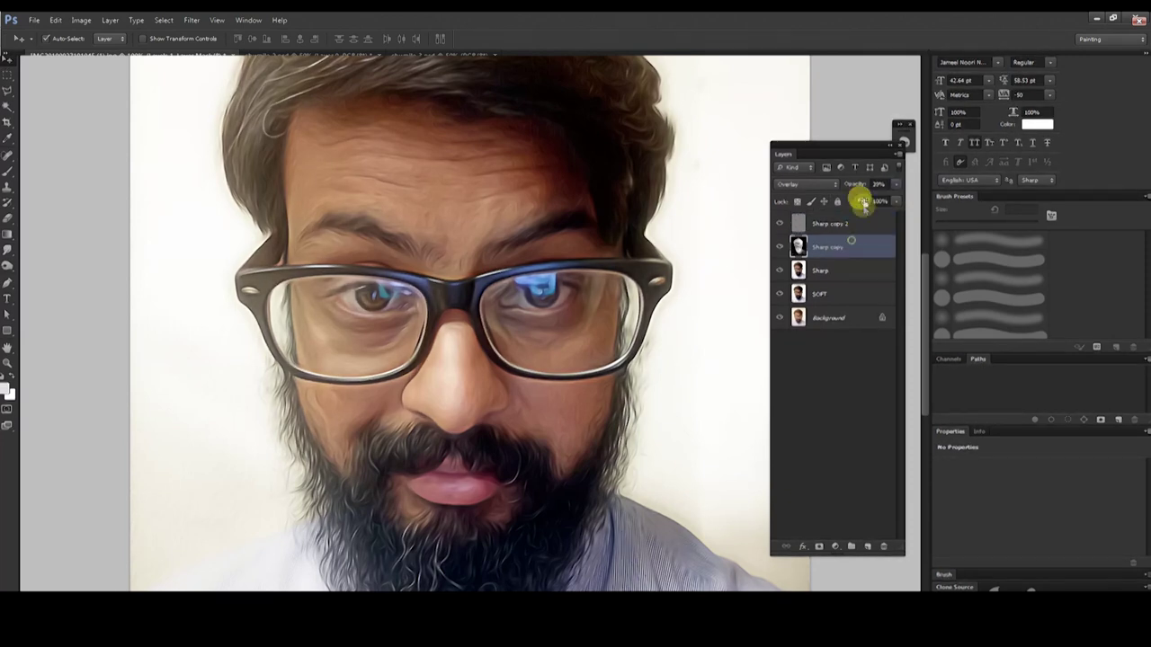
key("ctrl+g")
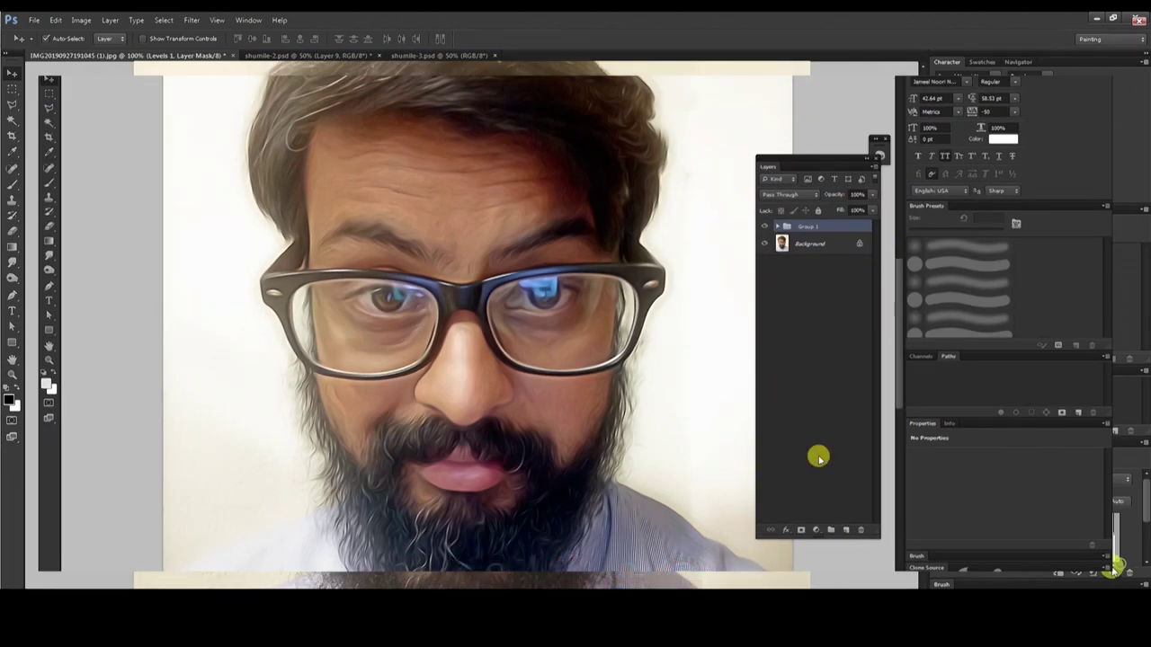
Add a Levels layer above Group 1, moving midtone, black and white sliders for more contrast.
left_click(815, 530)
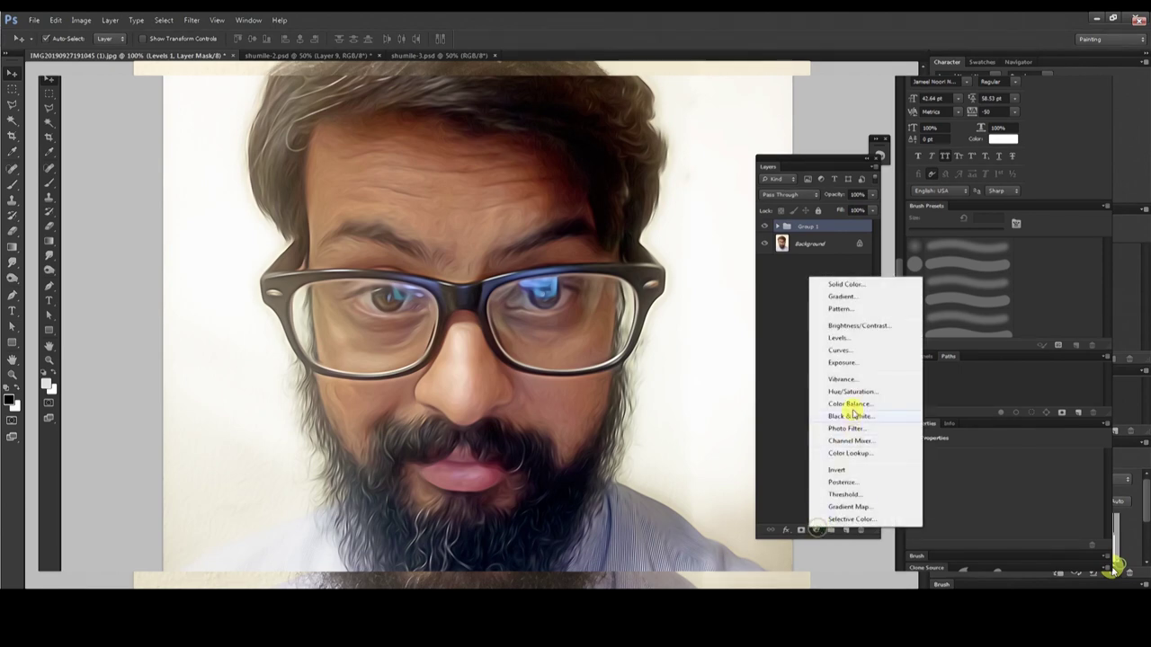
left_click(837, 336)
left_click_drag(1013, 539, 993, 539)
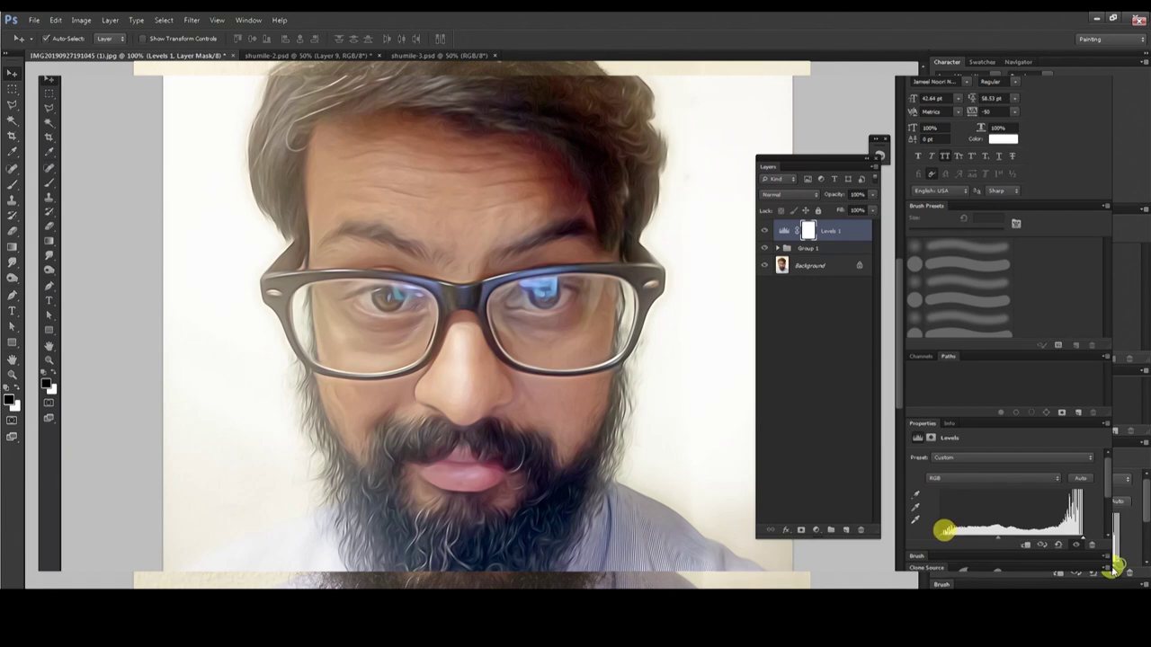
left_click_drag(943, 539, 961, 538)
mouse_move(1087, 539)
left_mouse_down()
mouse_move(966, 541)
mouse_move(1092, 534)
mouse_move(1007, 541)
left_mouse_up()
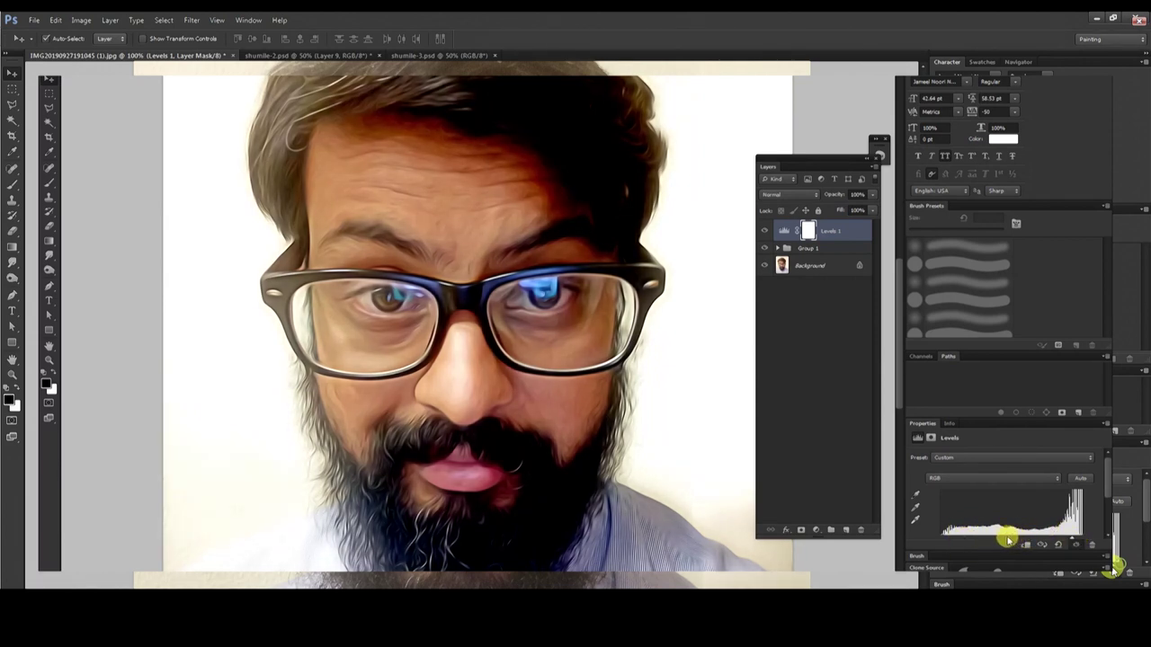
Add a Color Balance layer and shift its midtones toward cyan and blue.
left_click(815, 529)
left_click(856, 405)
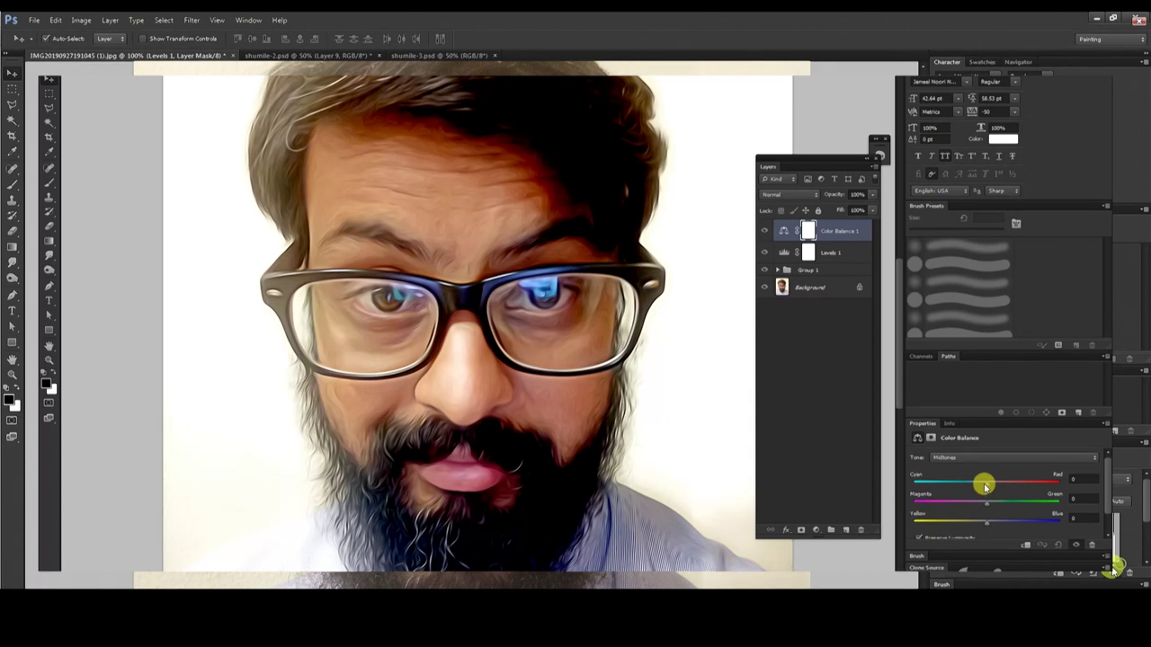
left_click_drag(988, 486, 976, 486)
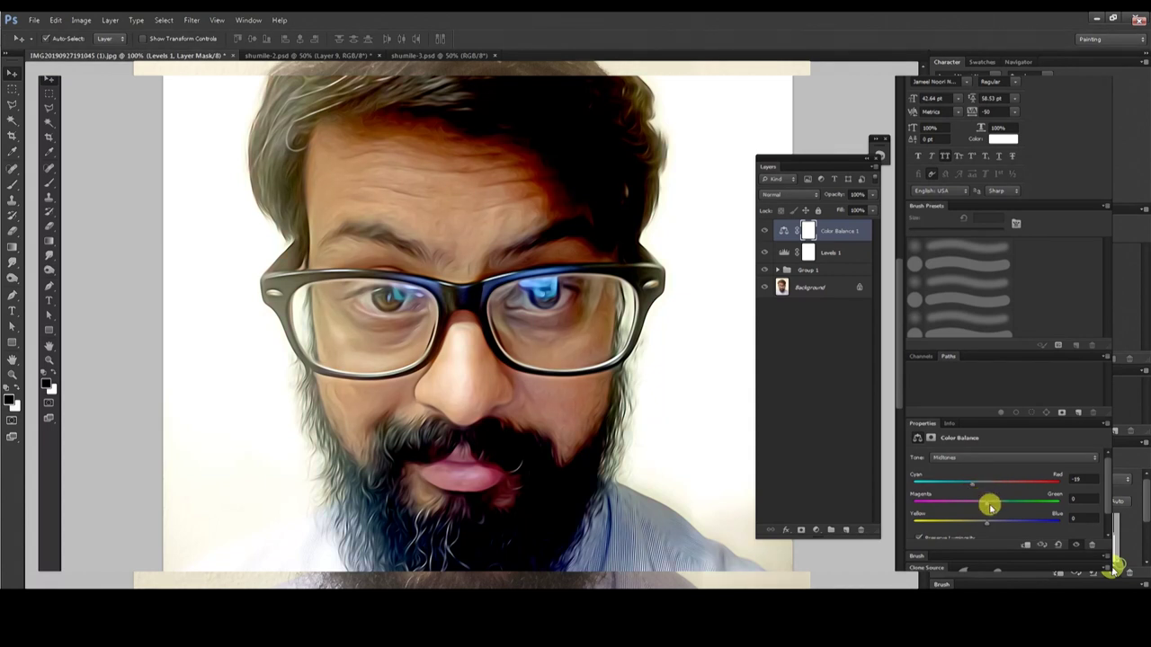
left_click_drag(986, 523, 996, 522)
left_click_drag(972, 483, 987, 486)
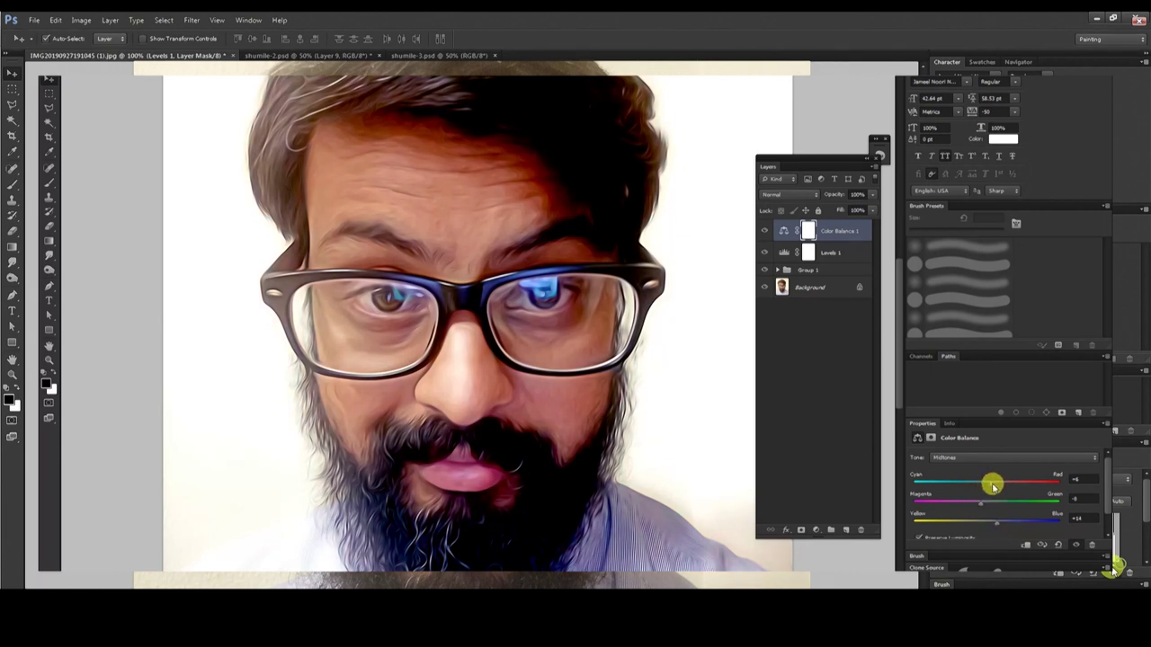
Add a touch of blue to the highlights and set the shadows to +3, -10, -14.
left_click(971, 457)
left_click(961, 477)
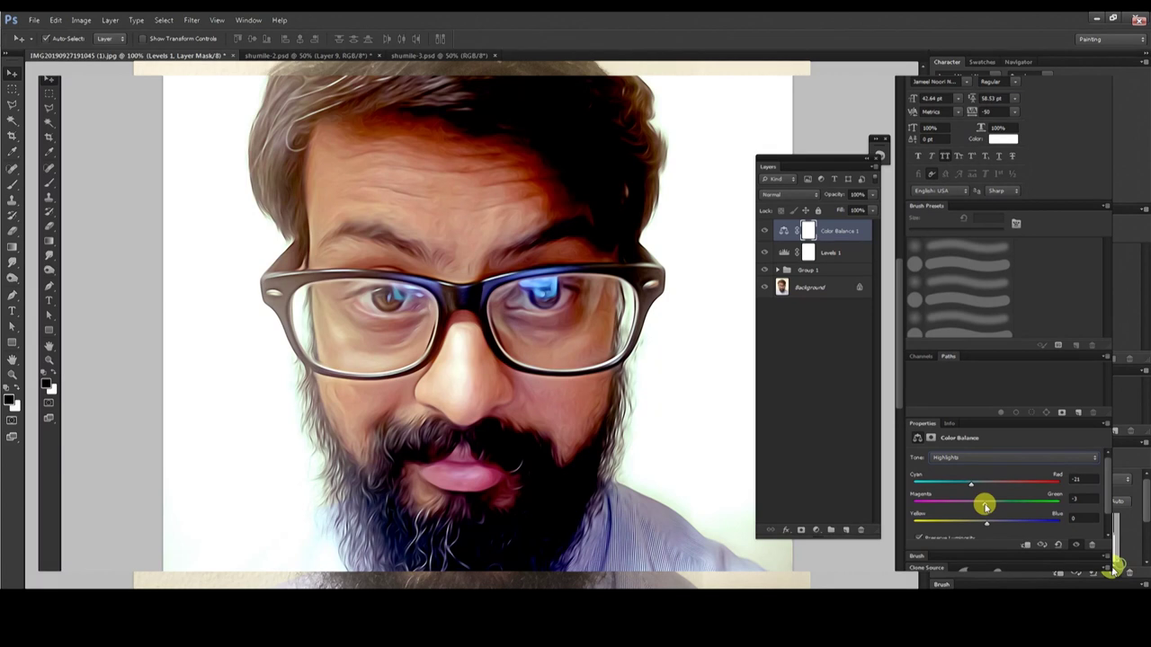
left_click_drag(990, 529, 988, 525)
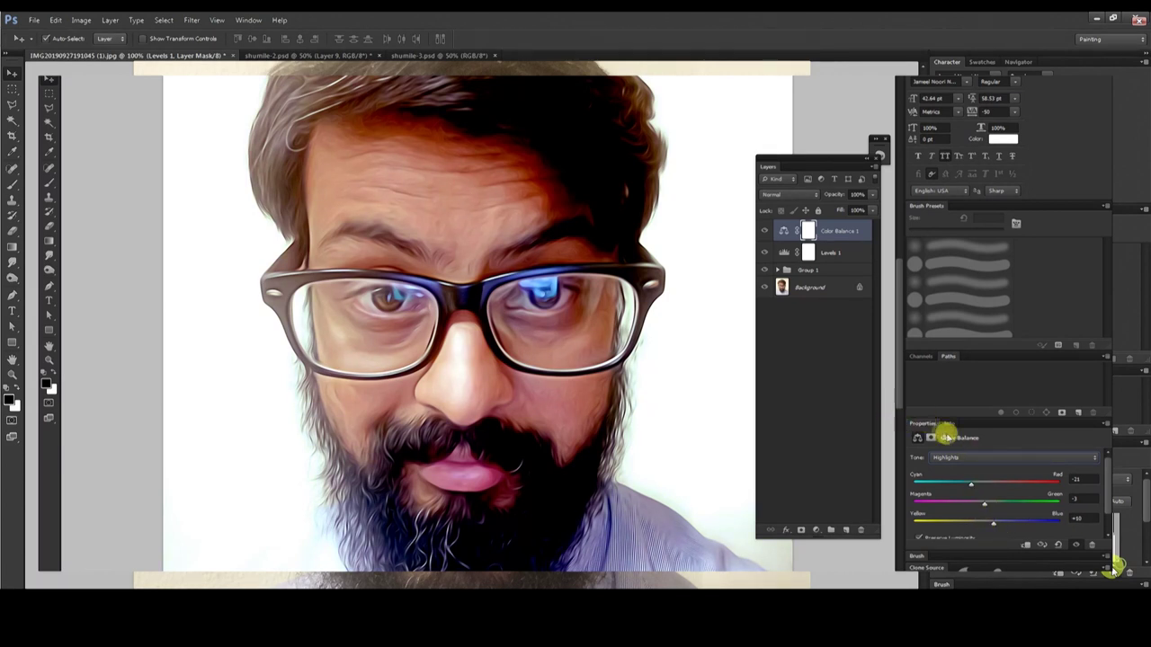
left_click(959, 460)
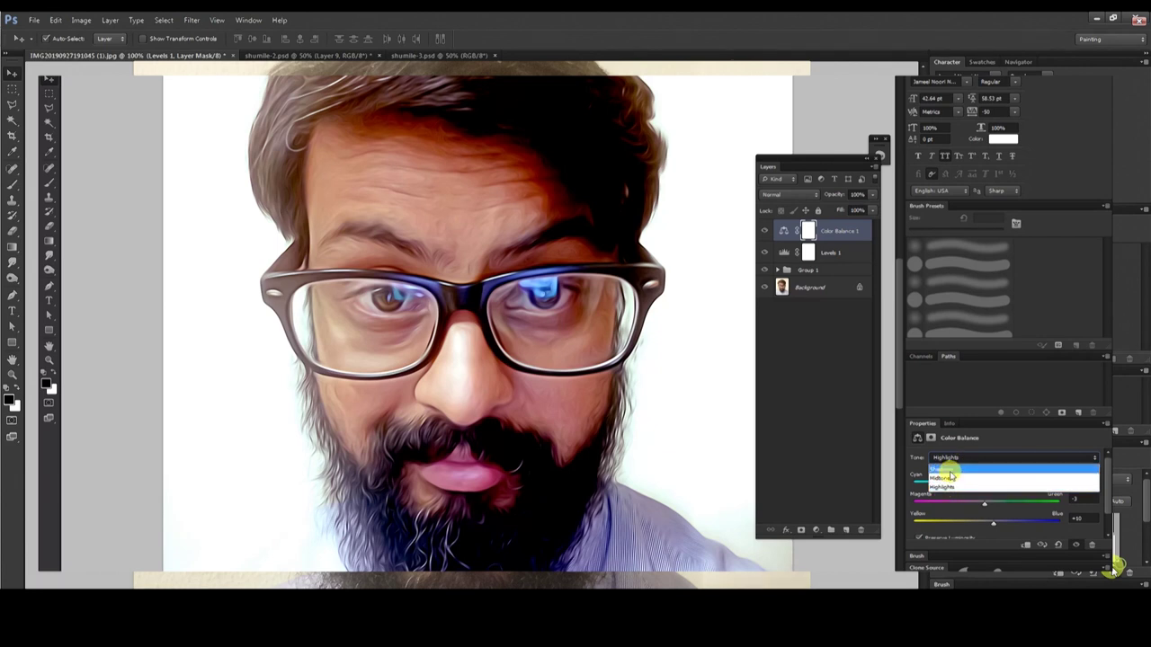
left_click(941, 469)
left_click_drag(979, 486, 974, 481)
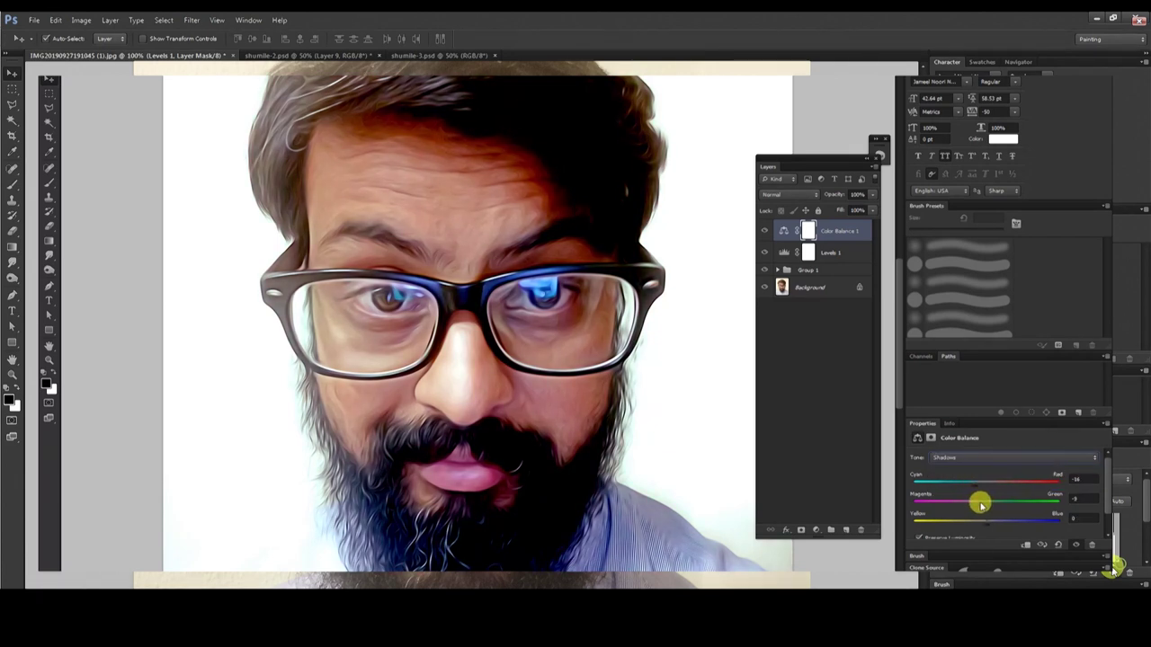
left_click_drag(996, 524, 982, 525)
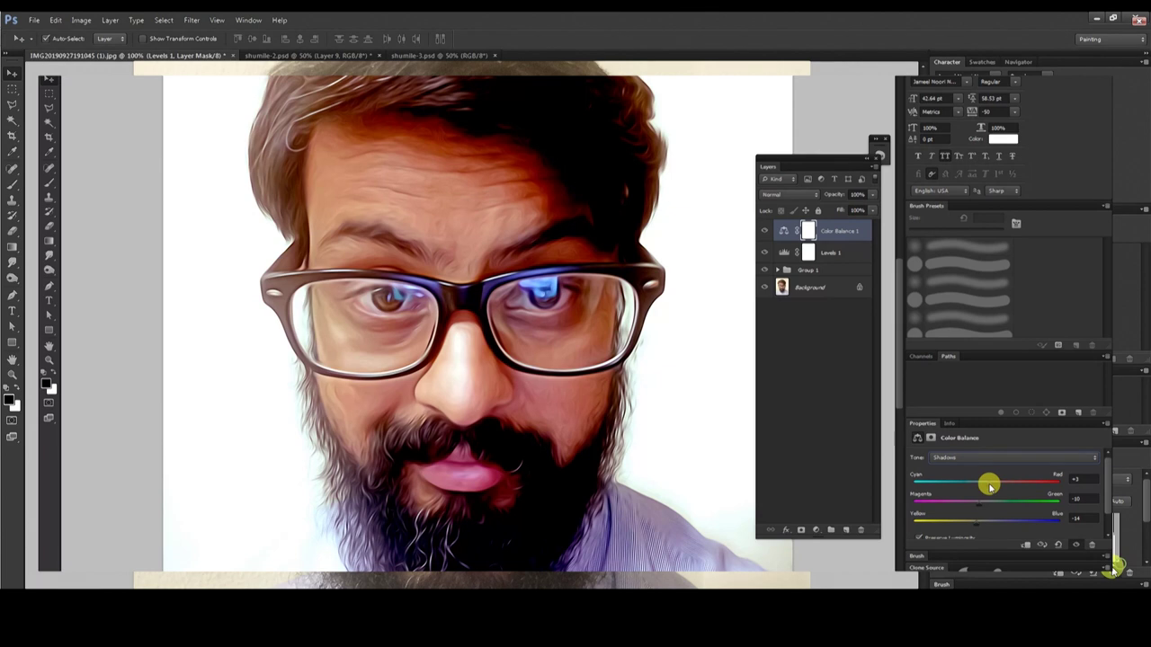
left_click(816, 530)
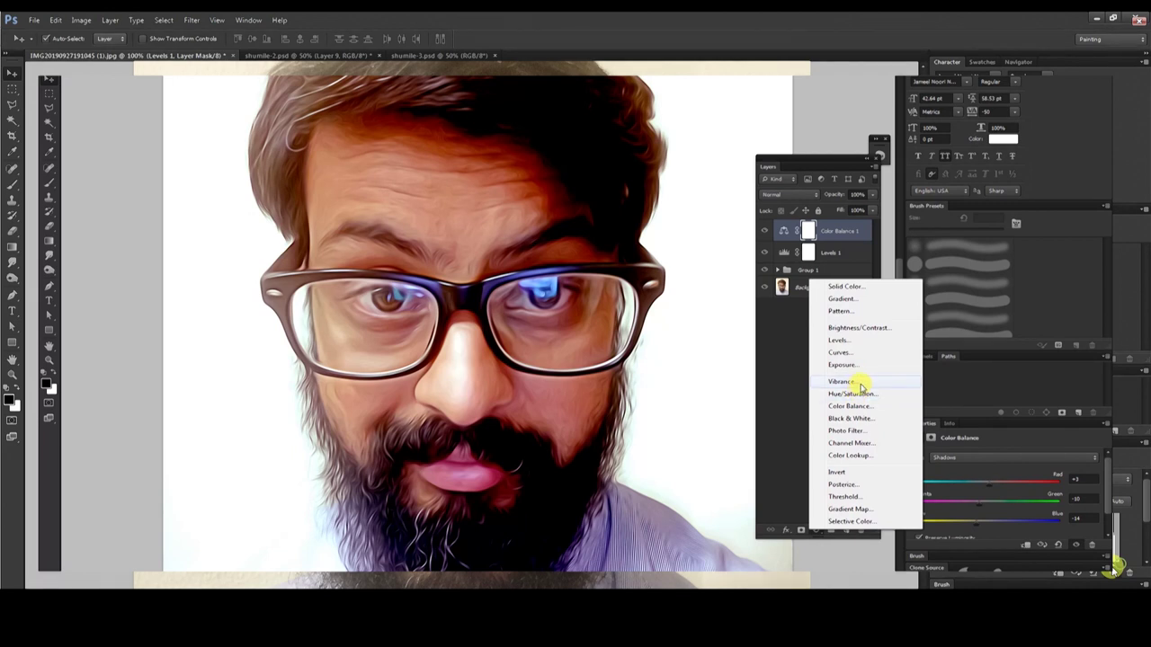
Add a Vibrance layer set to Vibrance +24 and Saturation +14.
left_click(860, 386)
left_click_drag(998, 463, 1008, 468)
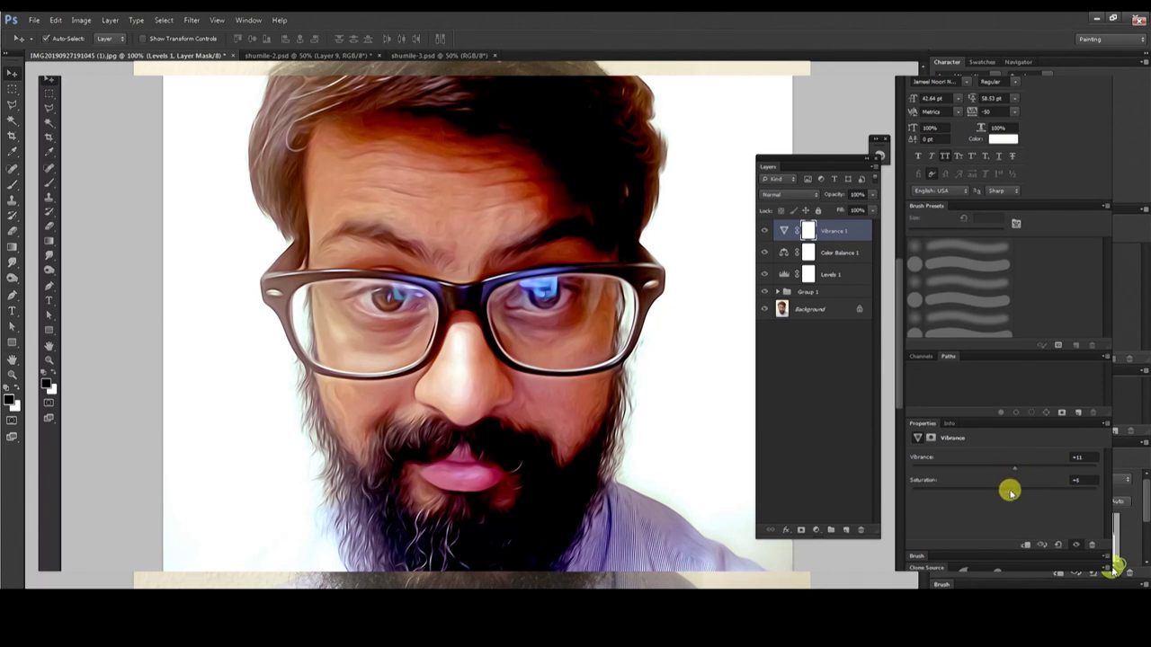
left_click_drag(1012, 491, 1010, 491)
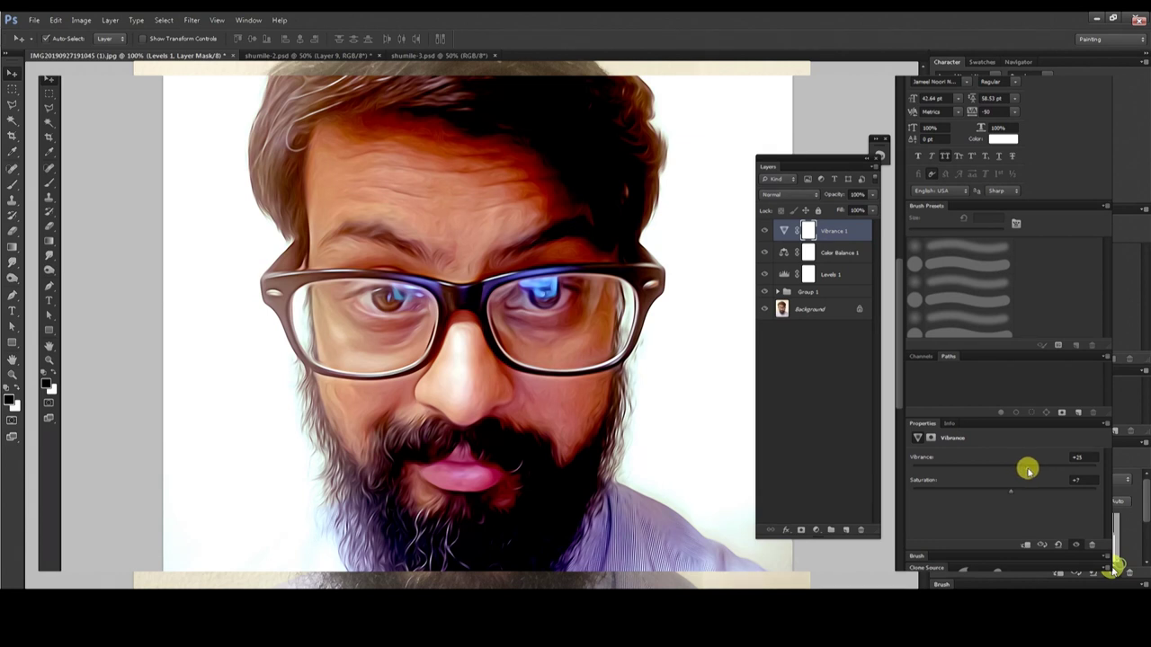
left_click_drag(1028, 469, 1026, 468)
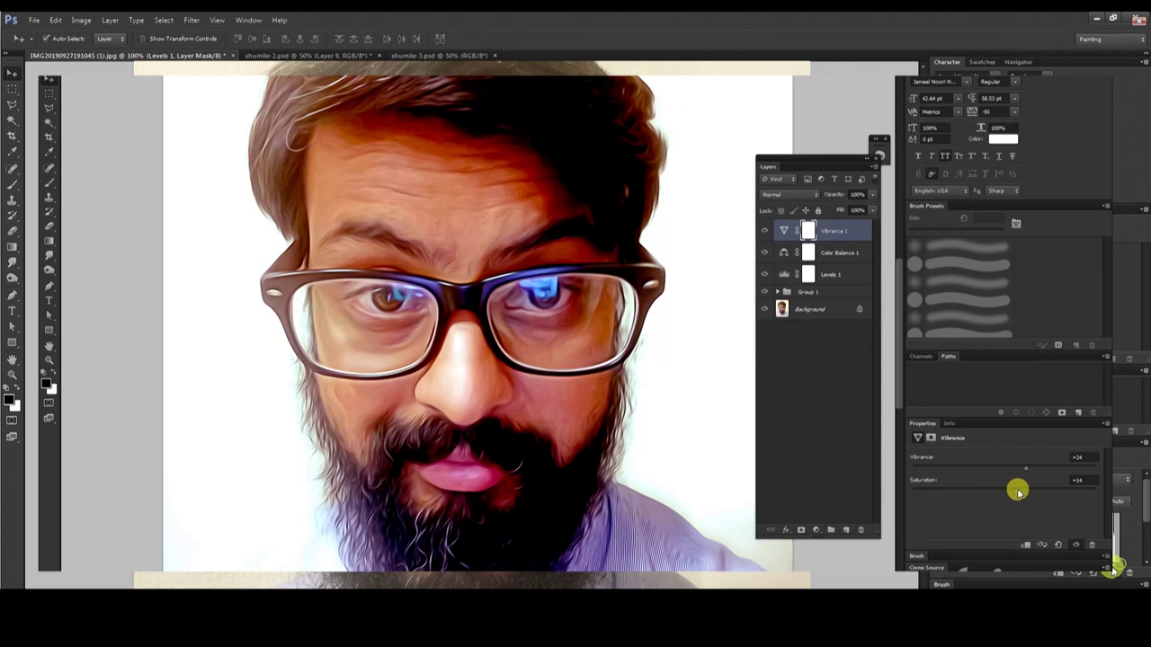
left_click(815, 531)
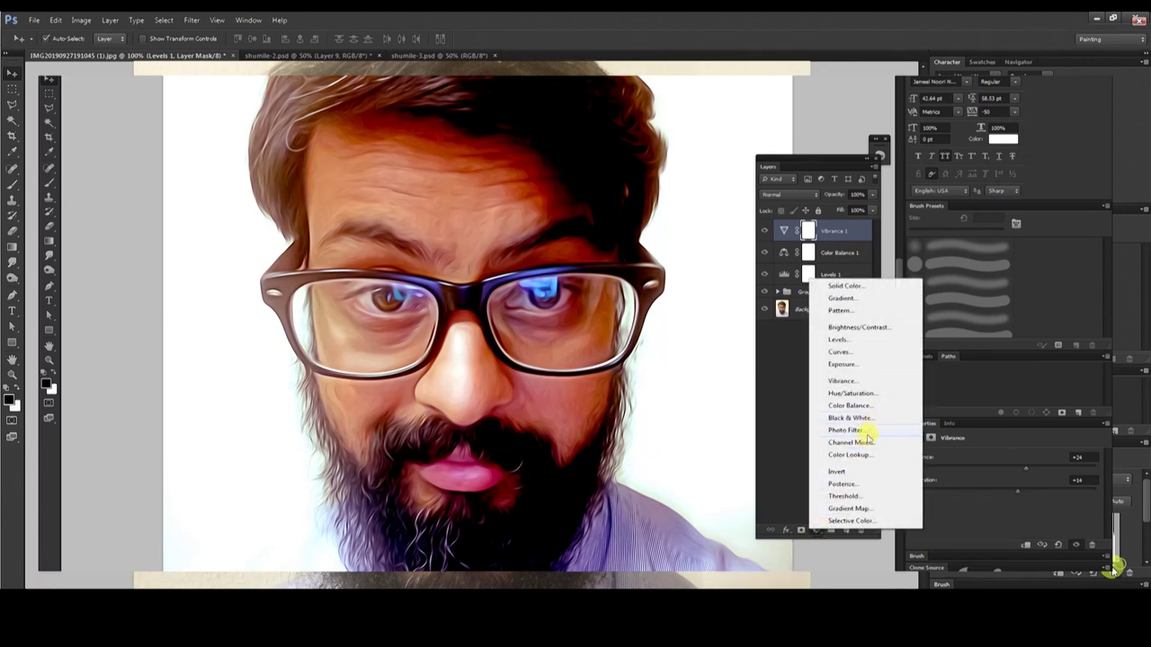
Add a Color Lookup layer using 3Strip.look, faded to about 26% opacity.
left_click(863, 456)
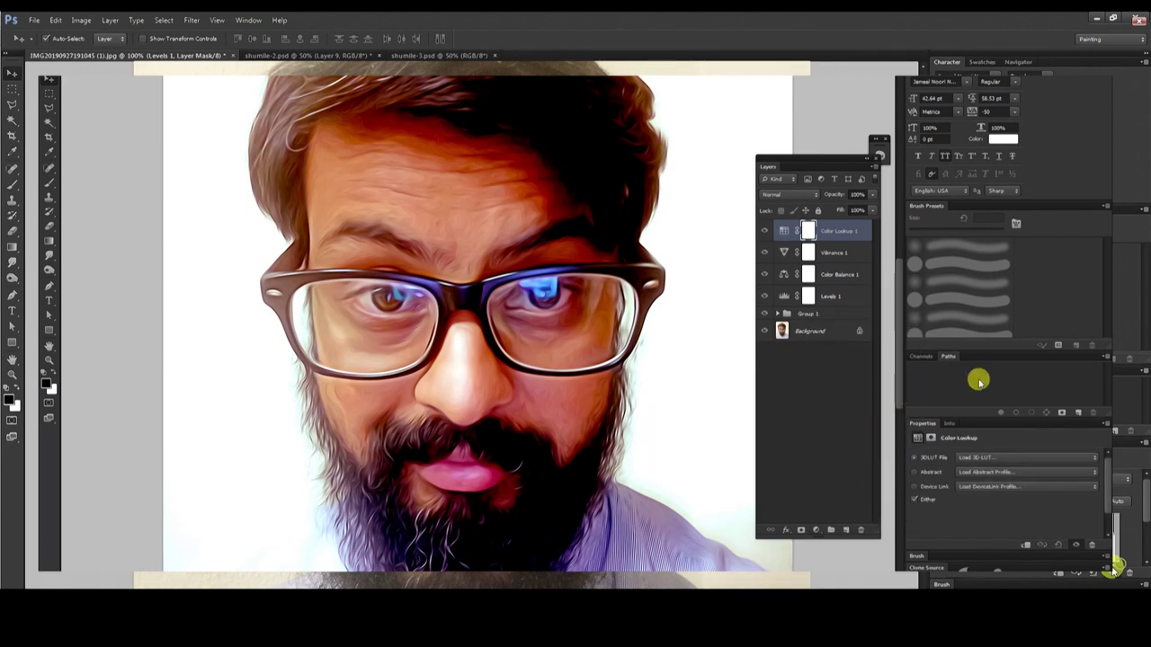
left_click(984, 458)
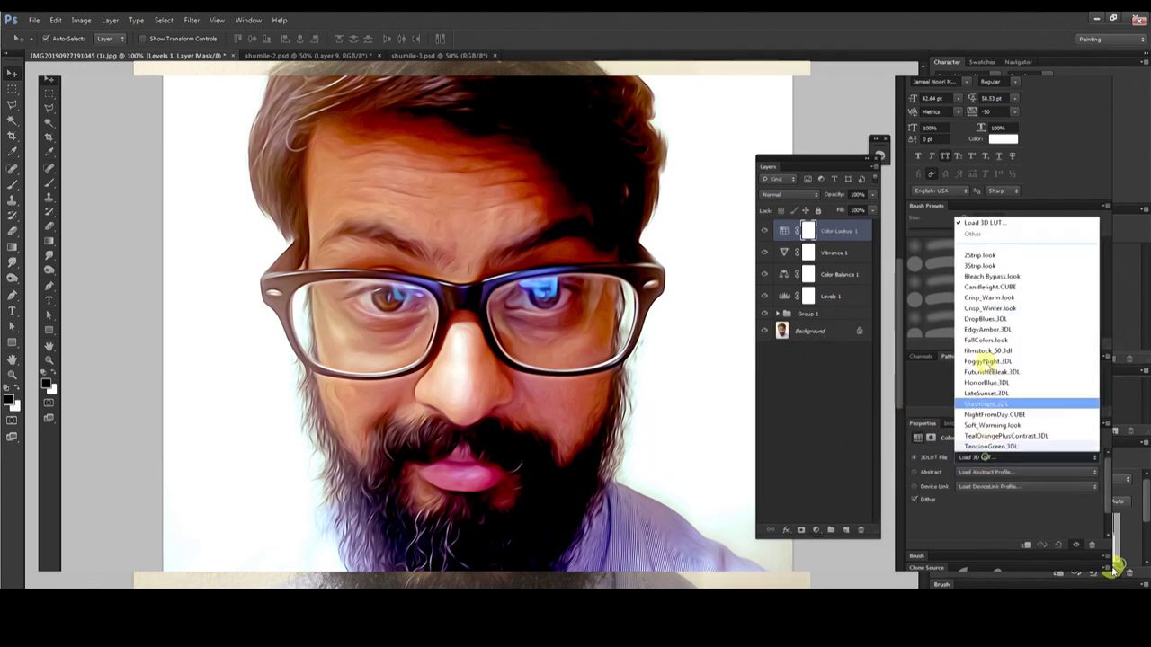
left_click(980, 266)
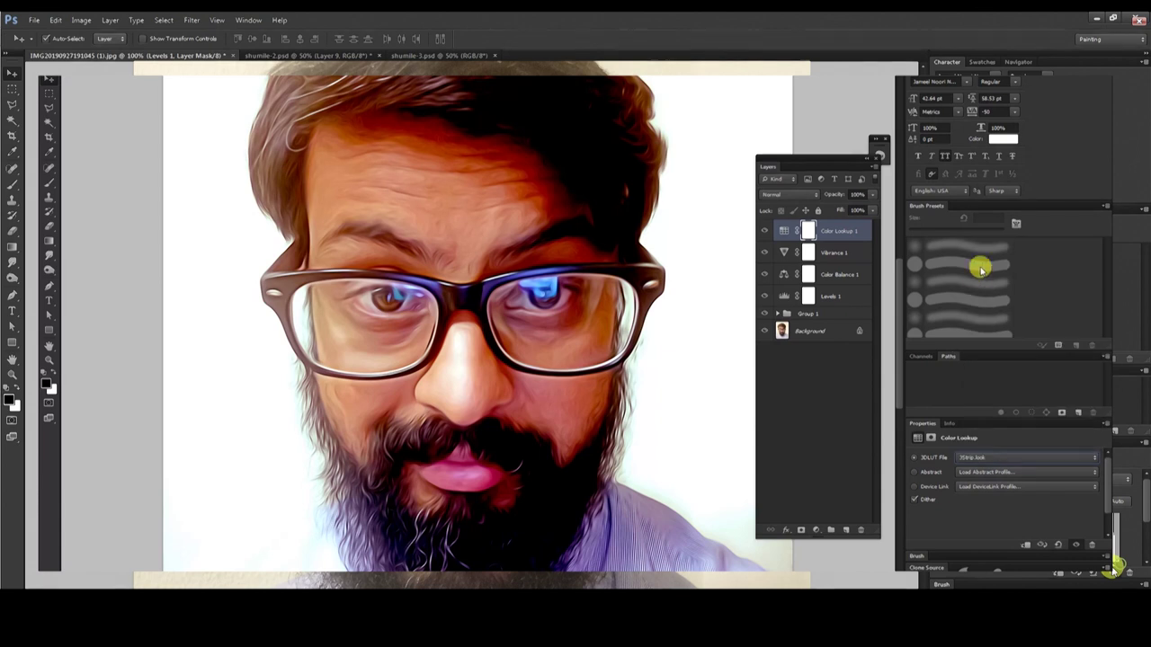
left_click(870, 195)
left_click_drag(855, 209, 825, 211)
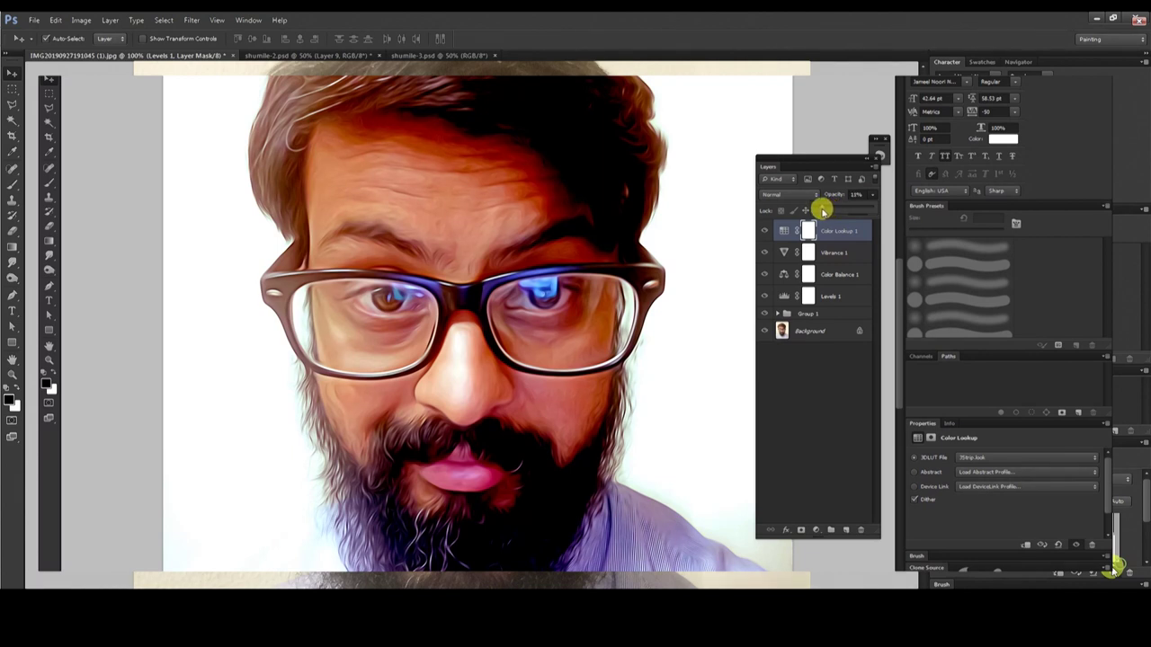
left_click_drag(825, 211, 832, 212)
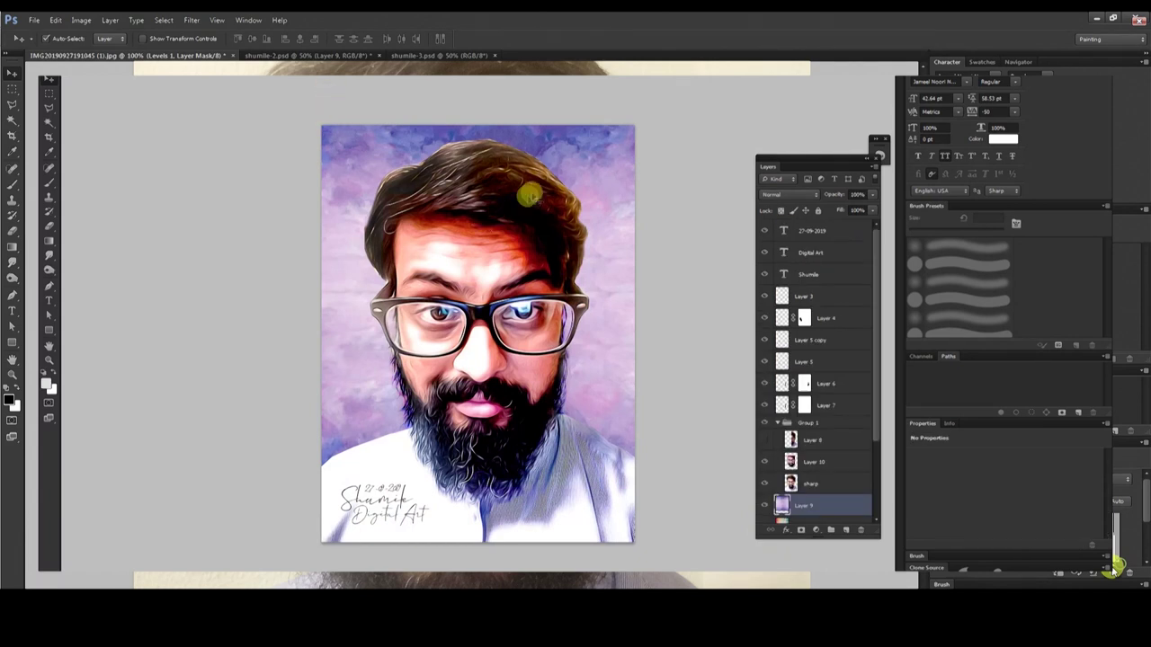
Hide the purple Layer 9 backdrop and show the red-to-teal Layer 8 copy 4 painted background.
left_click(545, 182)
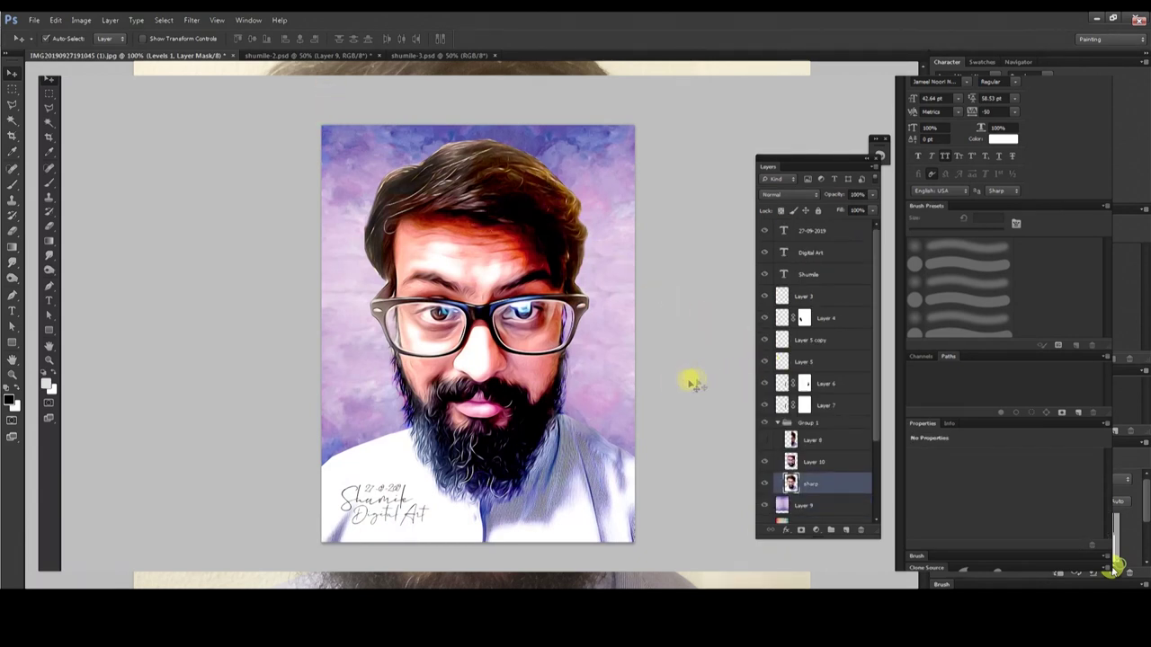
left_click(764, 506)
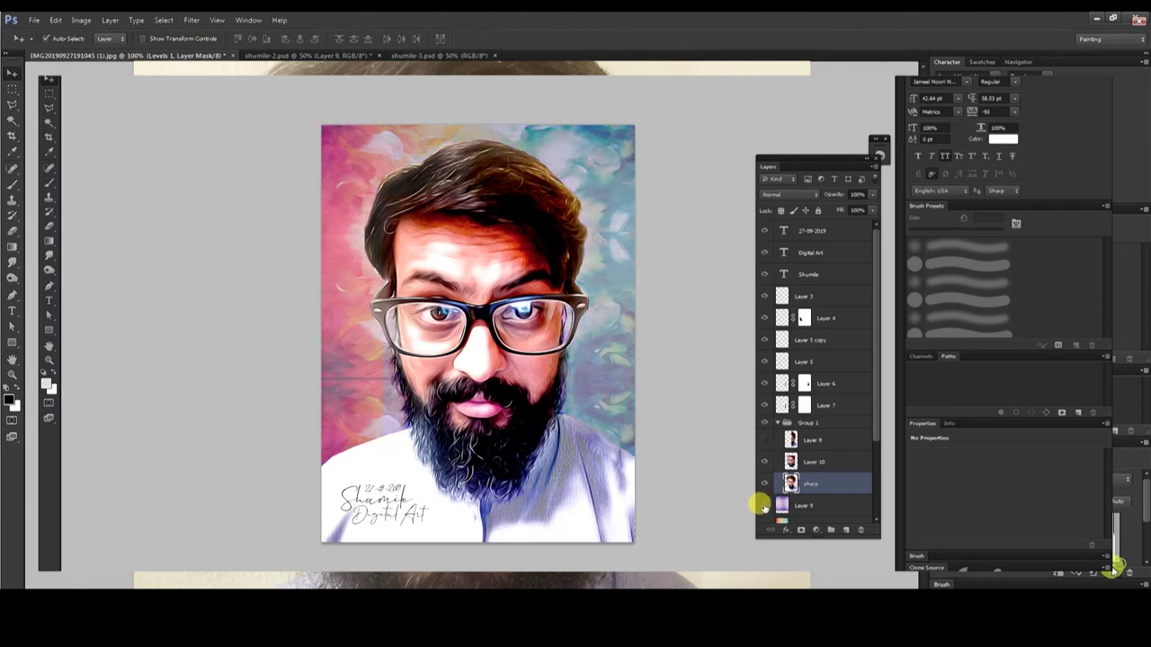
left_click(763, 507)
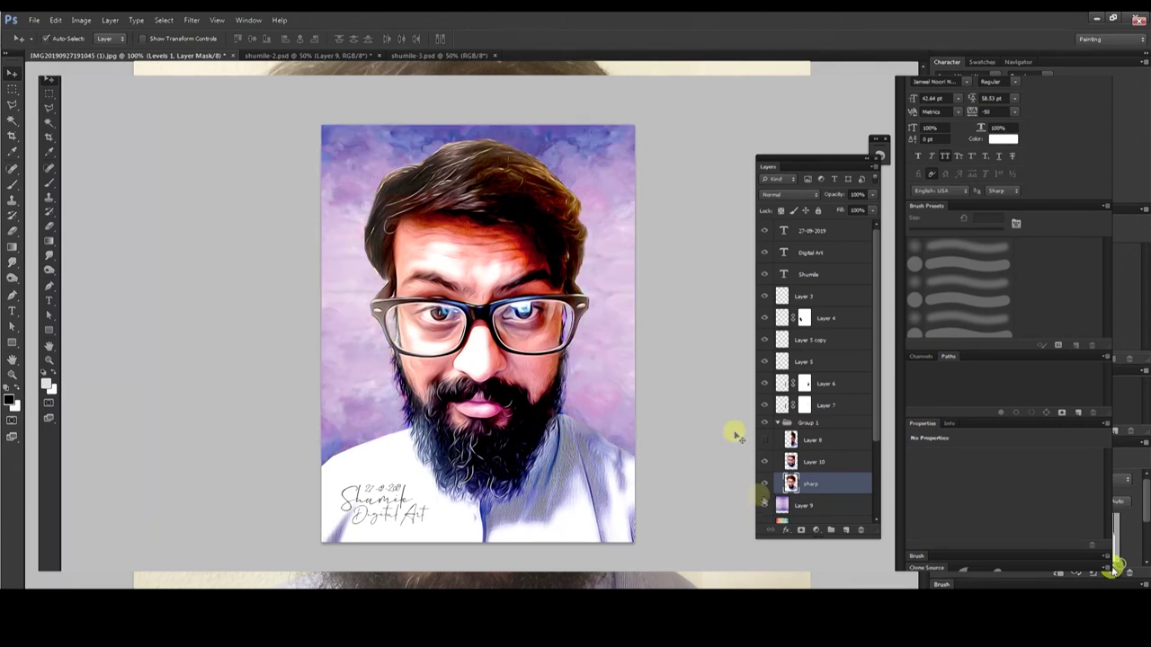
left_click_drag(629, 162, 551, 127)
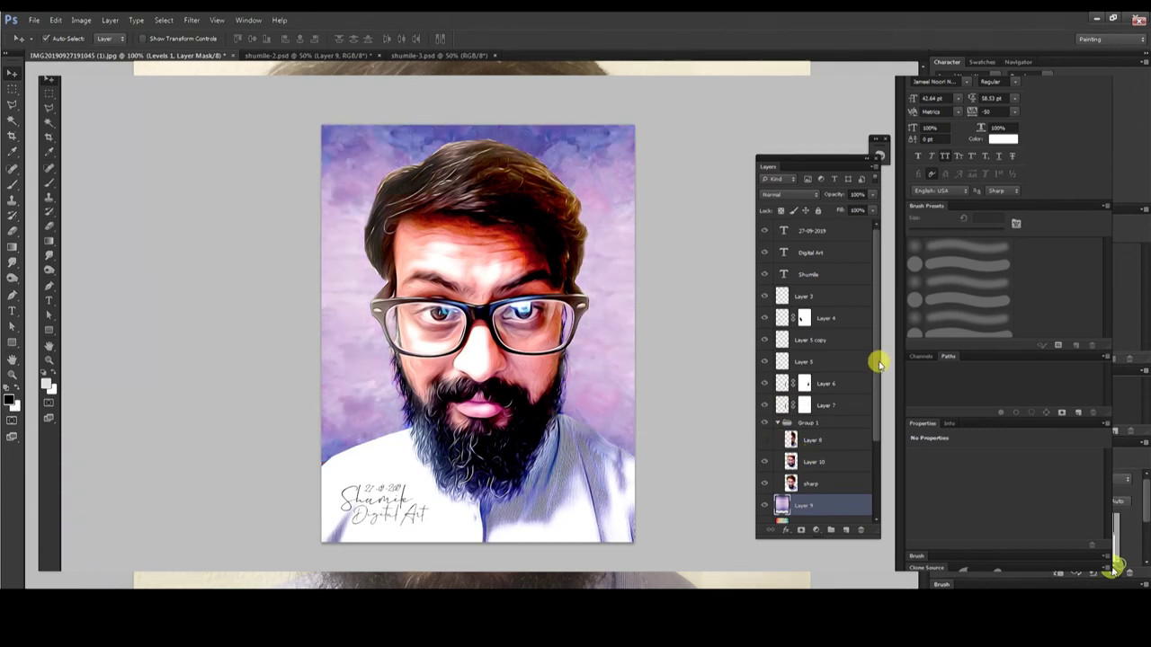
left_click_drag(876, 359, 870, 445)
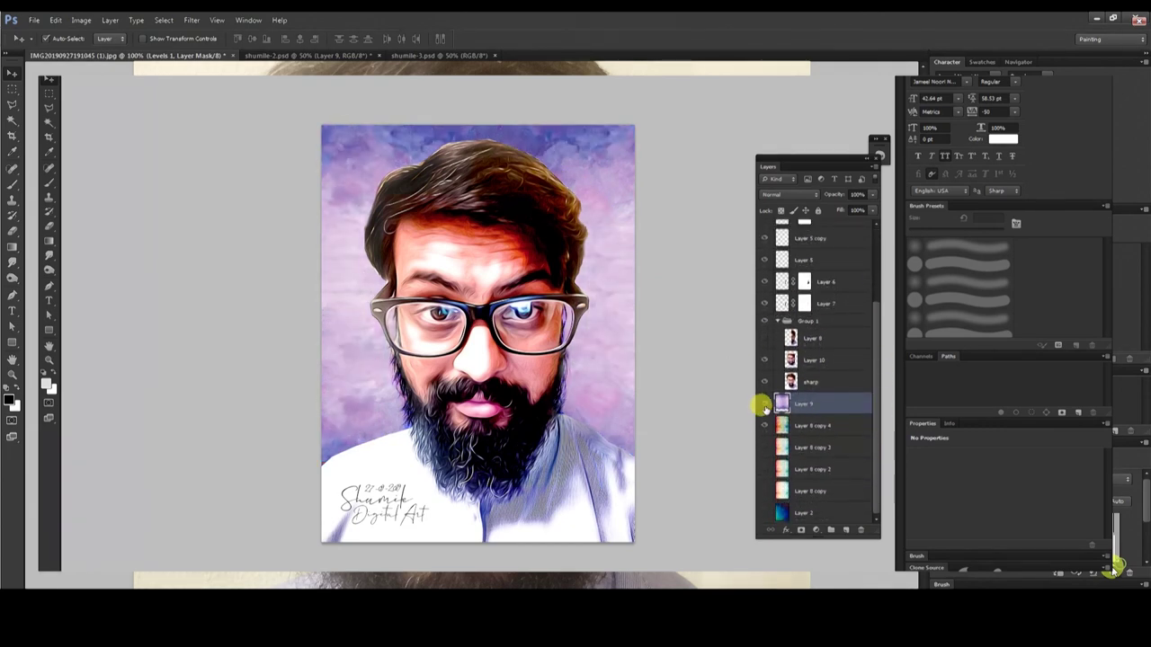
left_click(764, 404)
mouse_move(621, 326)
left_mouse_down()
mouse_move(575, 335)
mouse_move(651, 345)
left_mouse_up()
left_click(764, 424)
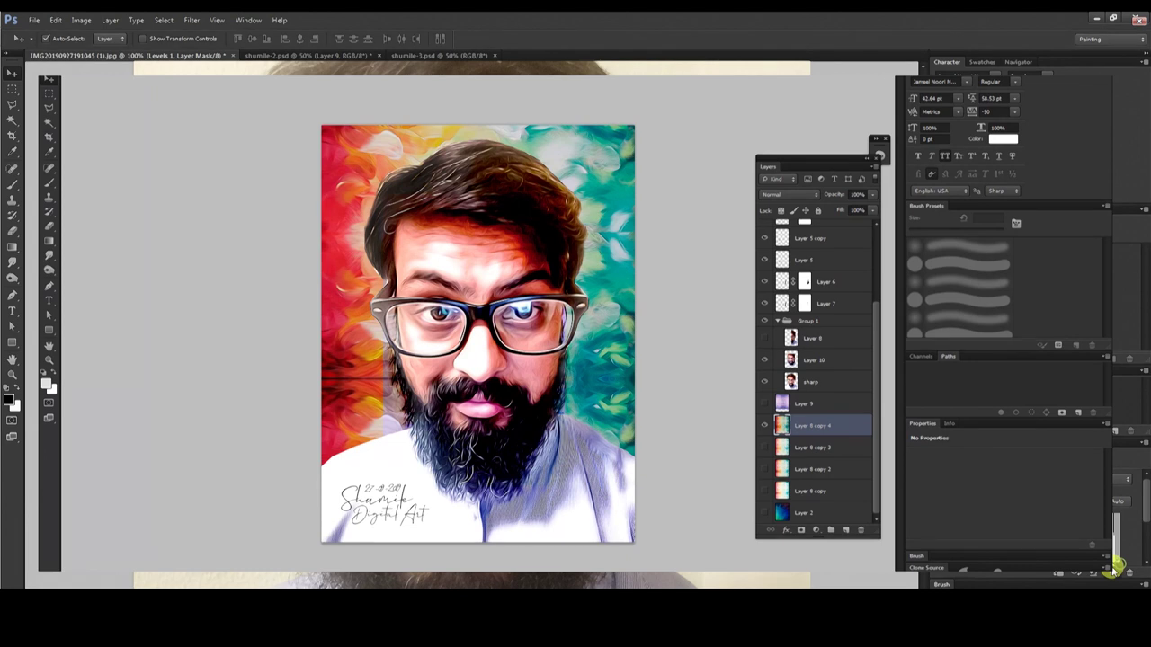
left_click(34, 20)
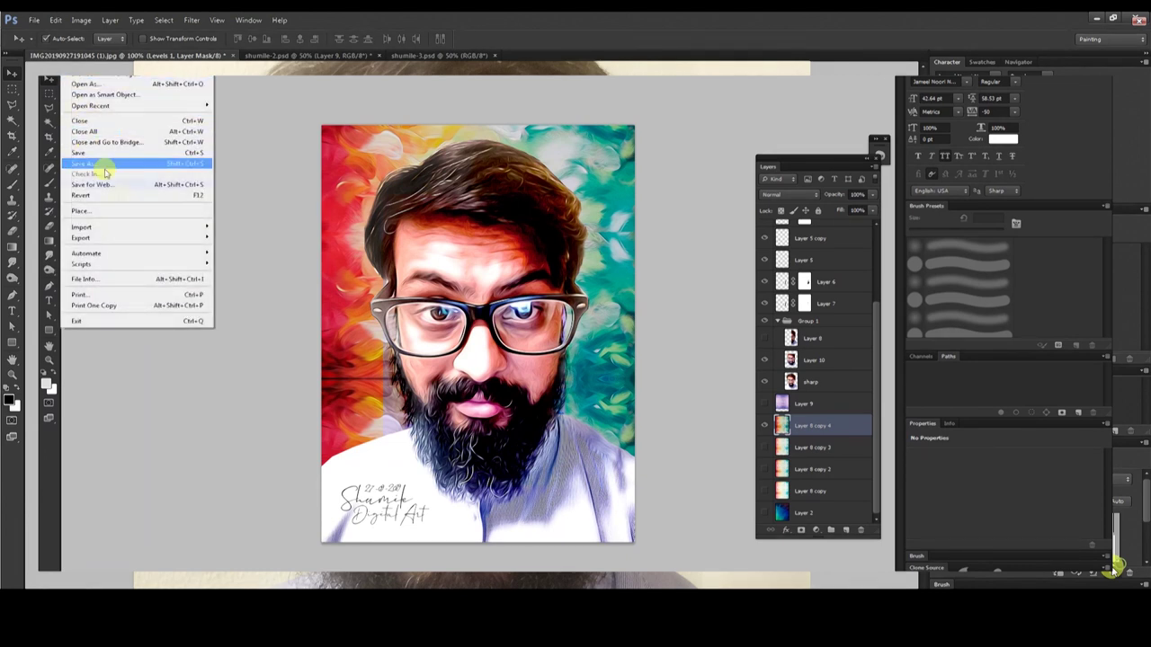
left_click(274, 294)
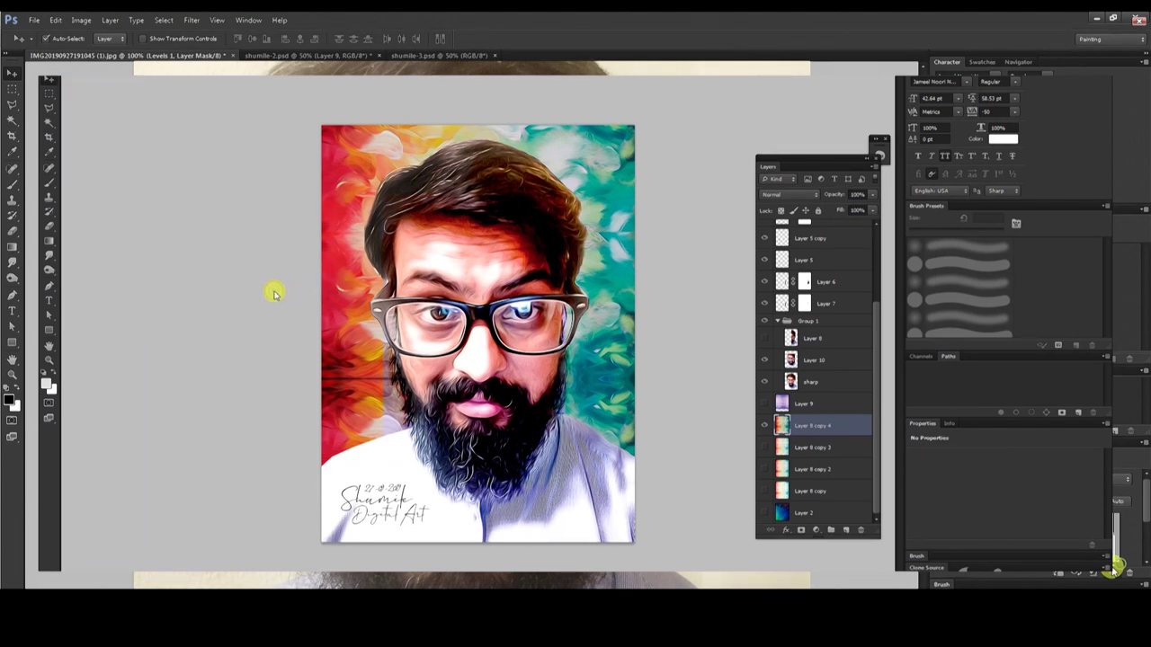